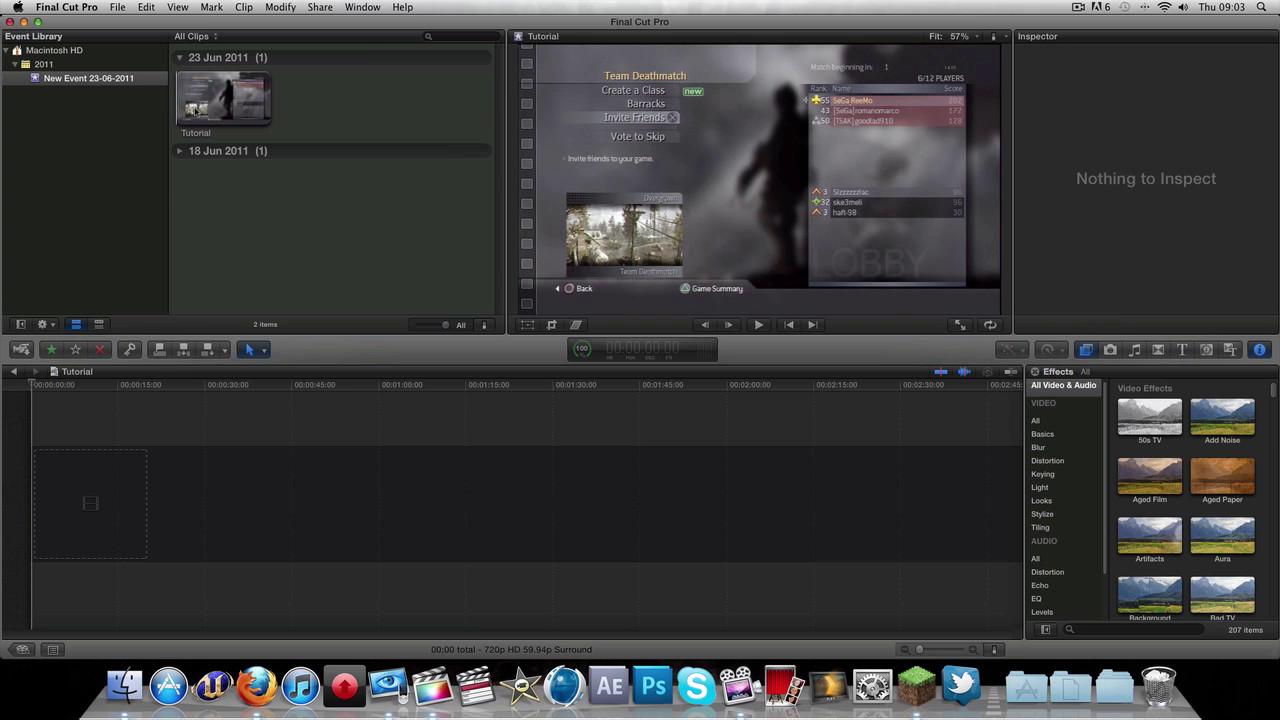
Preview the Tutorial clip, place it on the project timeline, and bring up EyeTV.
{"action": "key", "text": "space"}
{"action": "left_click", "coordinate": [186, 118]}
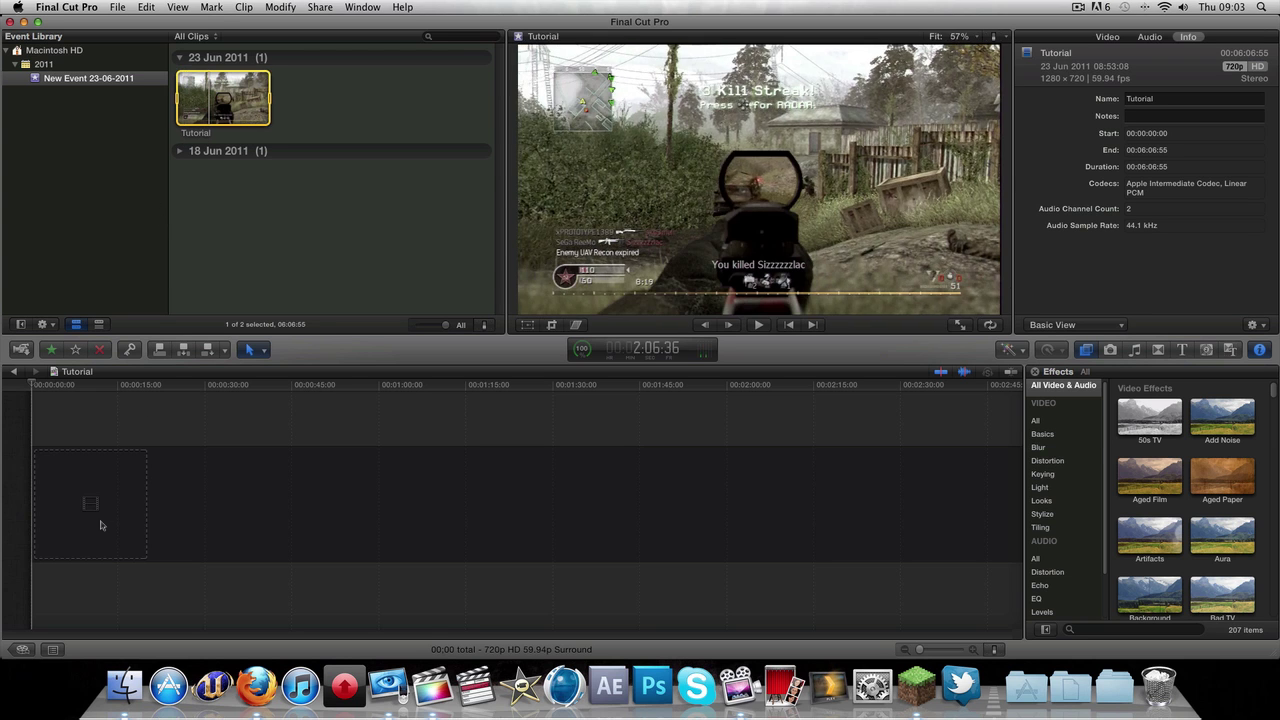
{"action": "left_click_drag", "start_coordinate": [100, 525], "coordinate": [86, 528]}
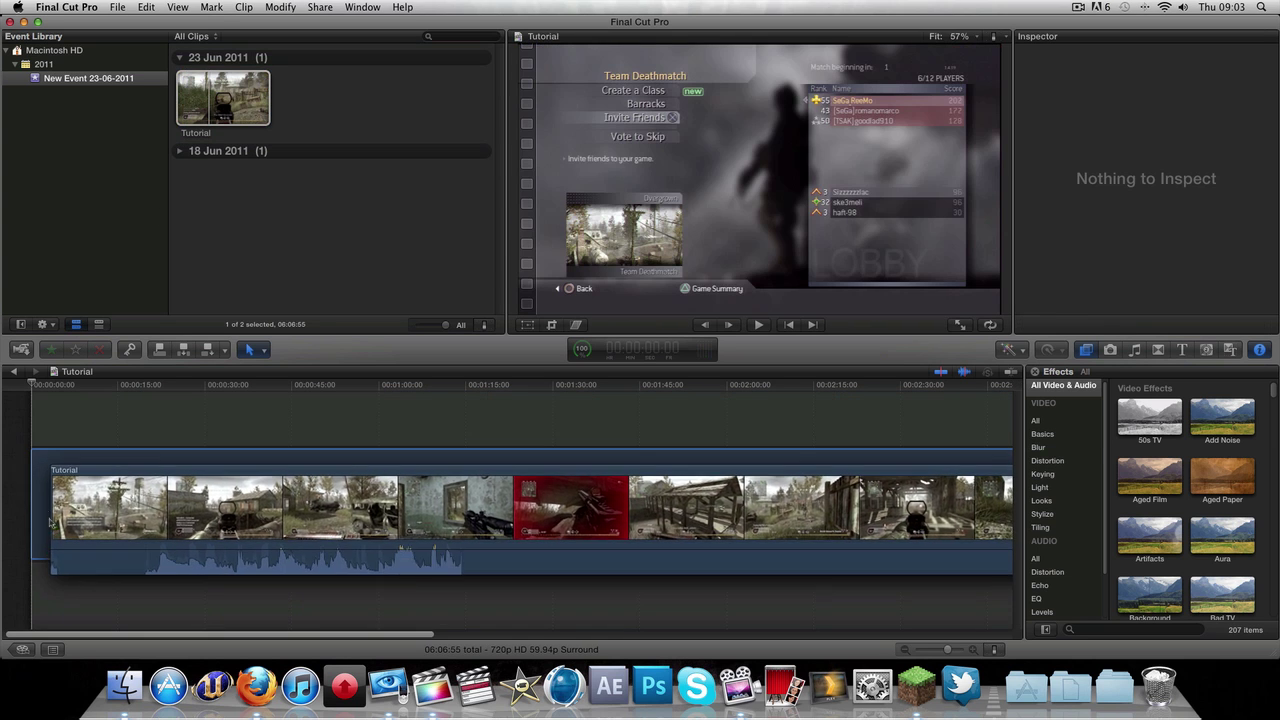
{"action": "left_click", "coordinate": [388, 684]}
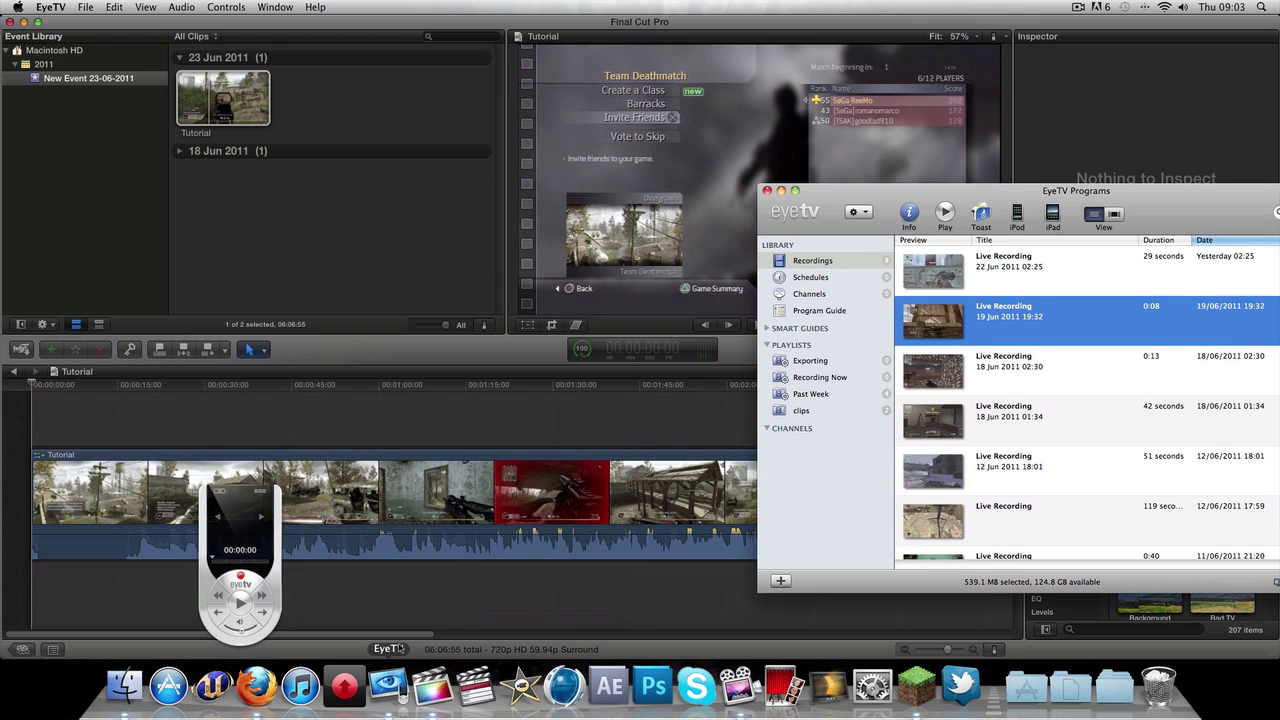
Enlarge the EyeTV window, start an HDV 720p export of the 19 Jun recording, then cancel it.
{"action": "double_click", "coordinate": [874, 198]}
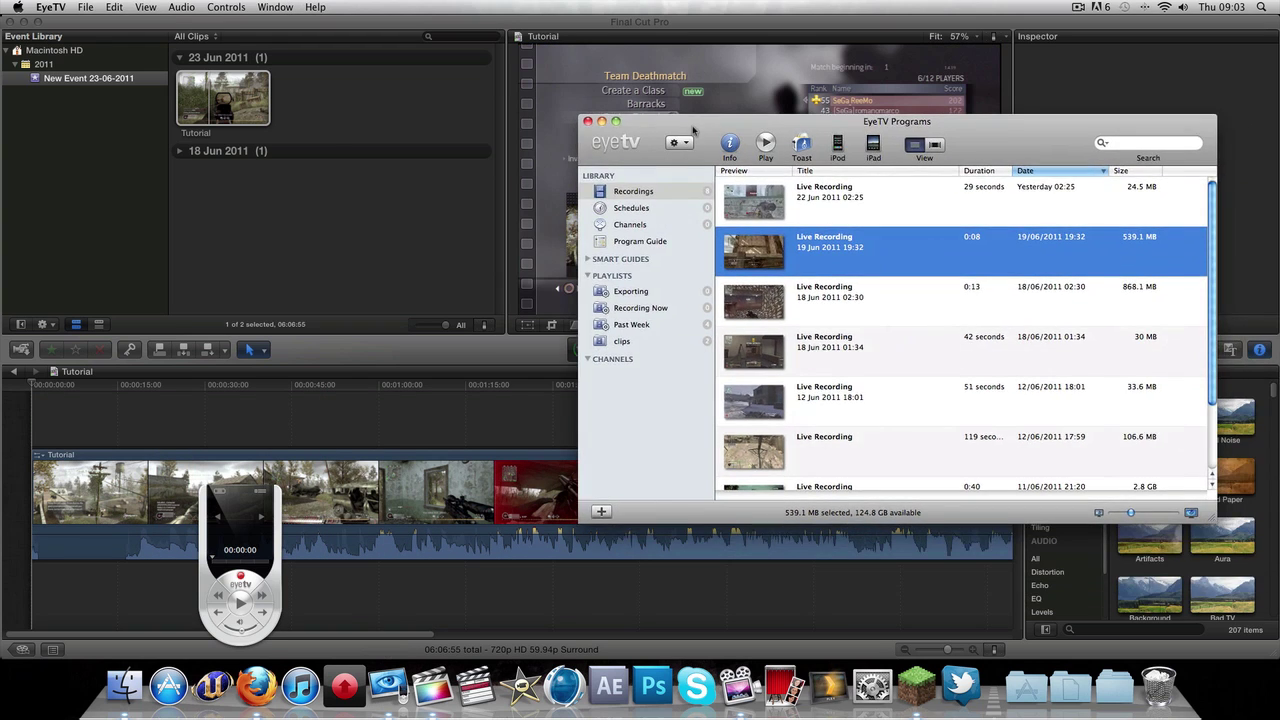
{"action": "right_click", "coordinate": [803, 266]}
{"action": "left_click", "coordinate": [848, 414]}
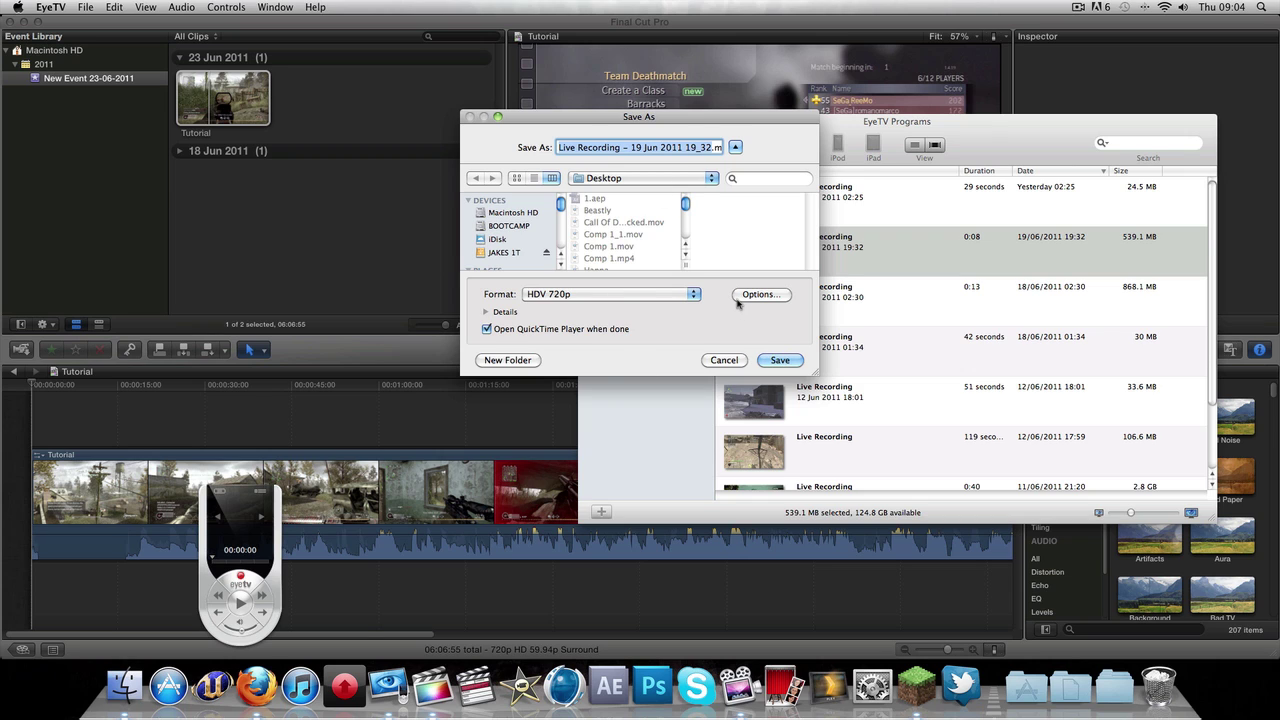
{"action": "left_click", "coordinate": [648, 295]}
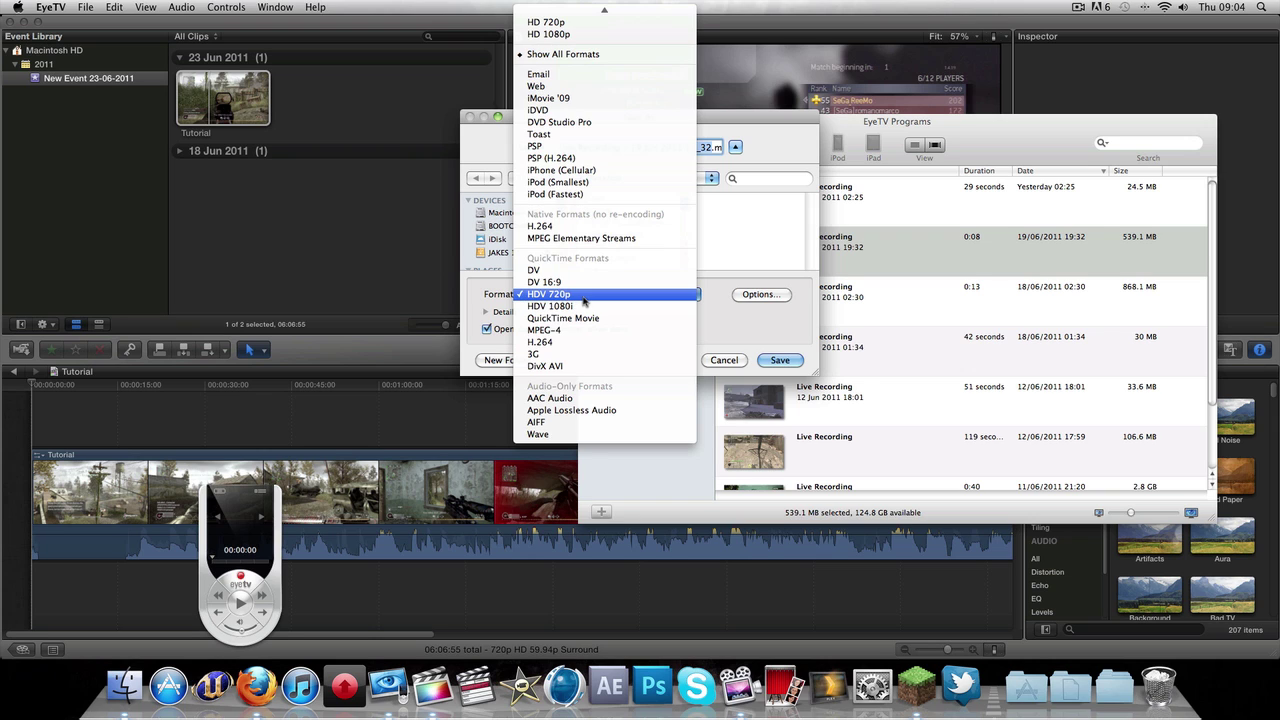
{"action": "left_click", "coordinate": [584, 301]}
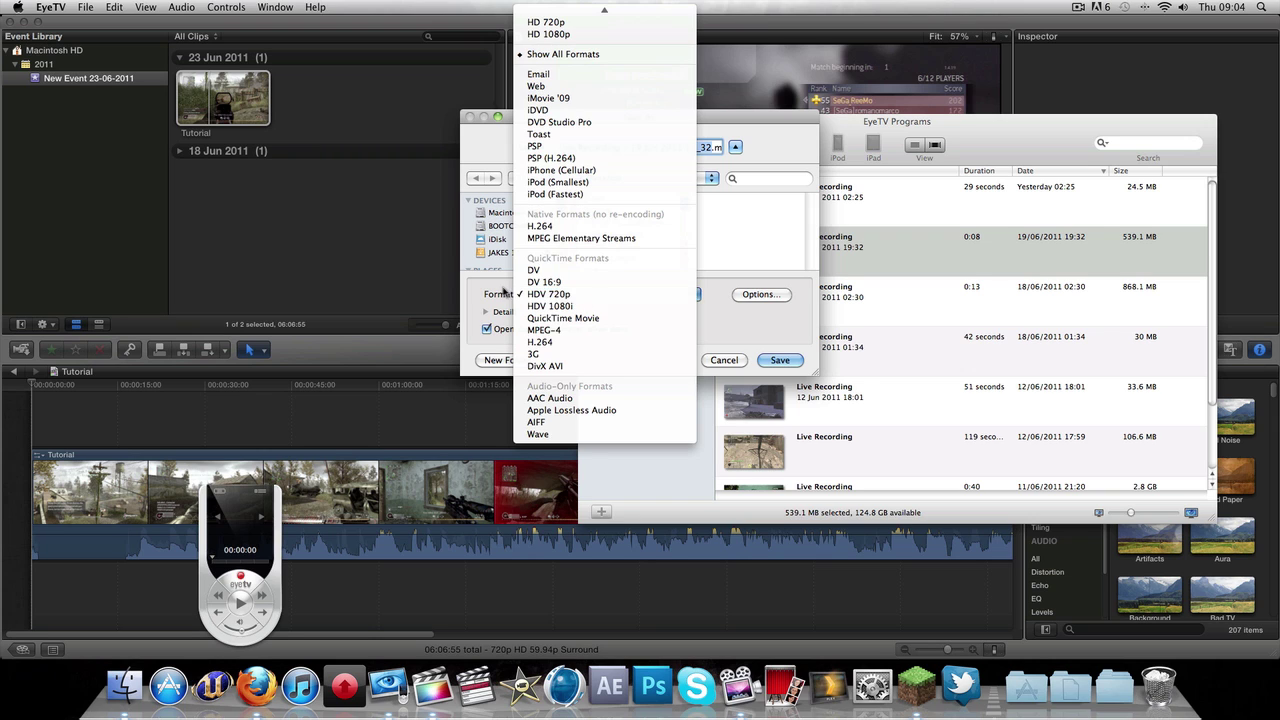
{"action": "left_click", "coordinate": [725, 362]}
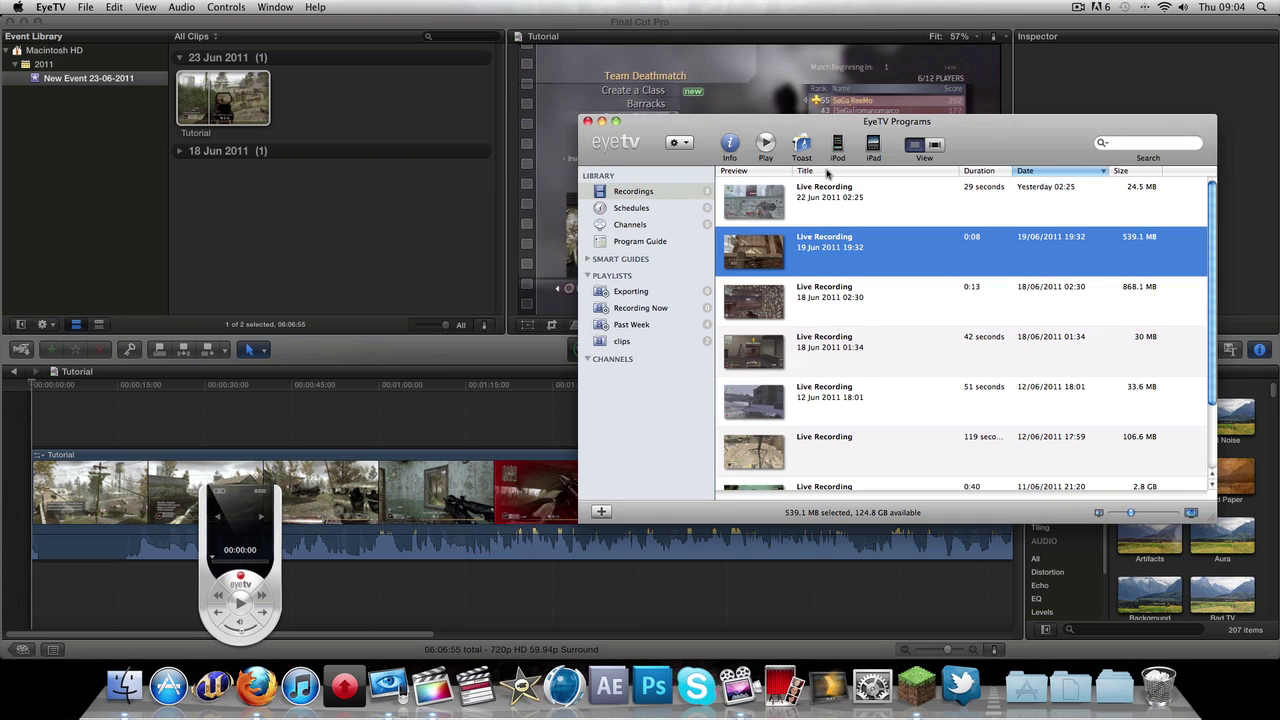
Close EyeTV and pick Tutorial.mov from the Desktop for import into New Event 23-06-2011.
{"action": "left_click", "coordinate": [588, 122]}
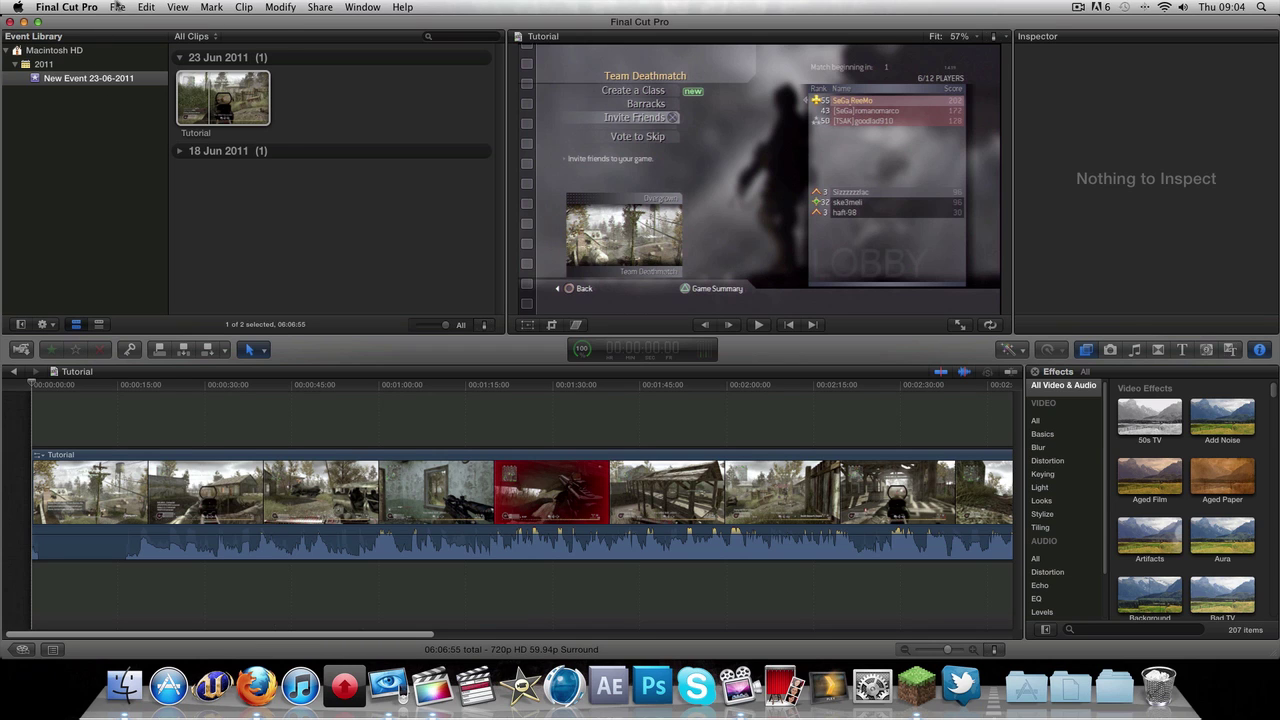
{"action": "left_click", "coordinate": [117, 7]}
{"action": "mouse_move", "coordinate": [141, 145]}
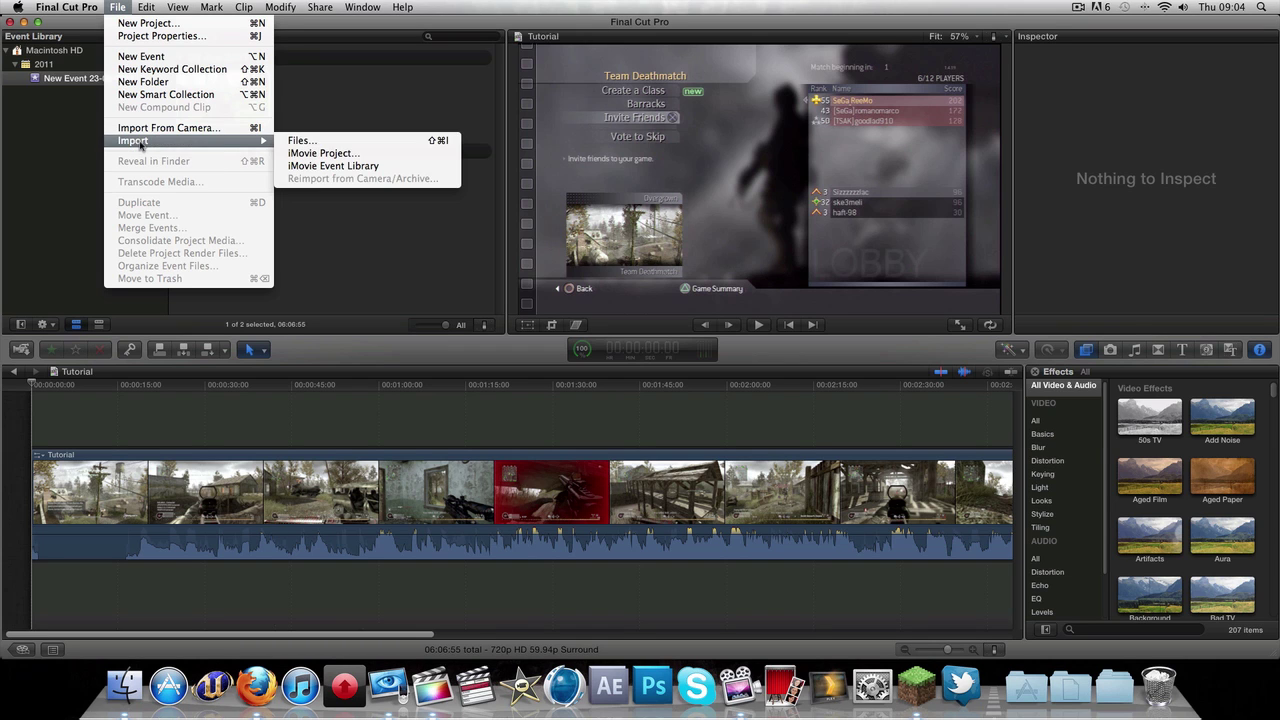
{"action": "left_click", "coordinate": [292, 141]}
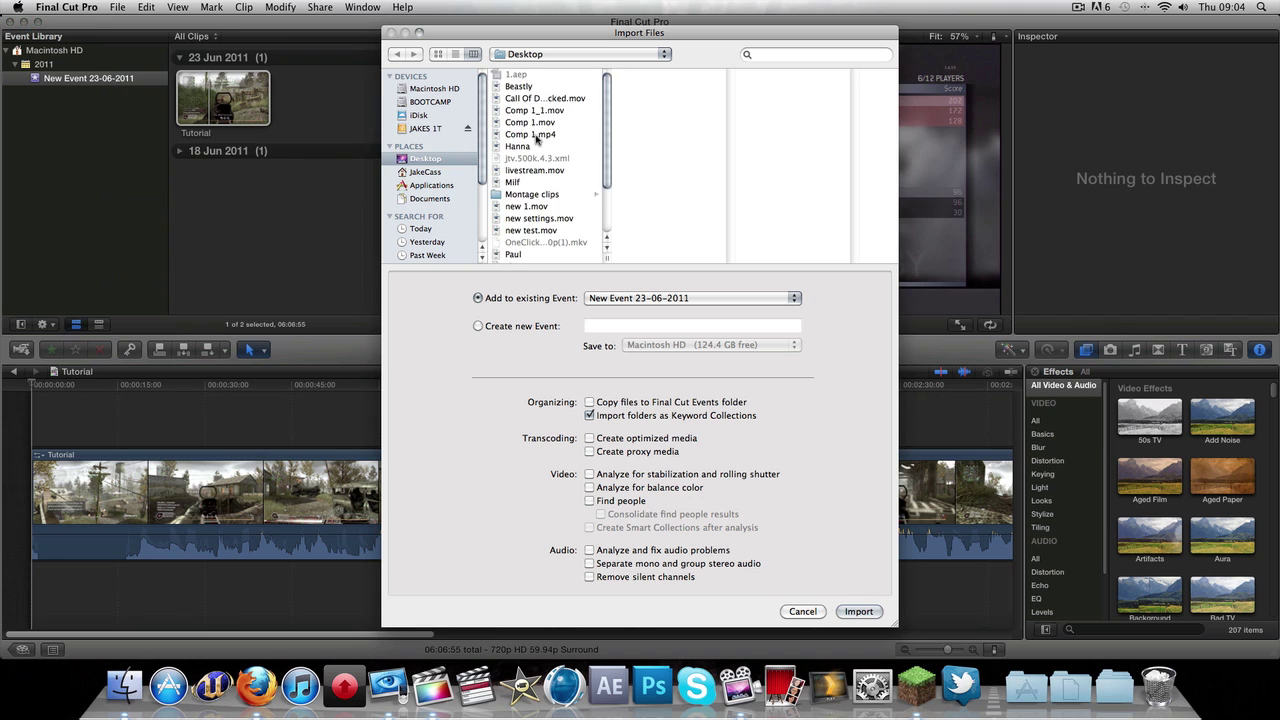
{"action": "scroll", "coordinate": [537, 138], "scroll_direction": "down", "scroll_amount": 5}
{"action": "left_click", "coordinate": [542, 247]}
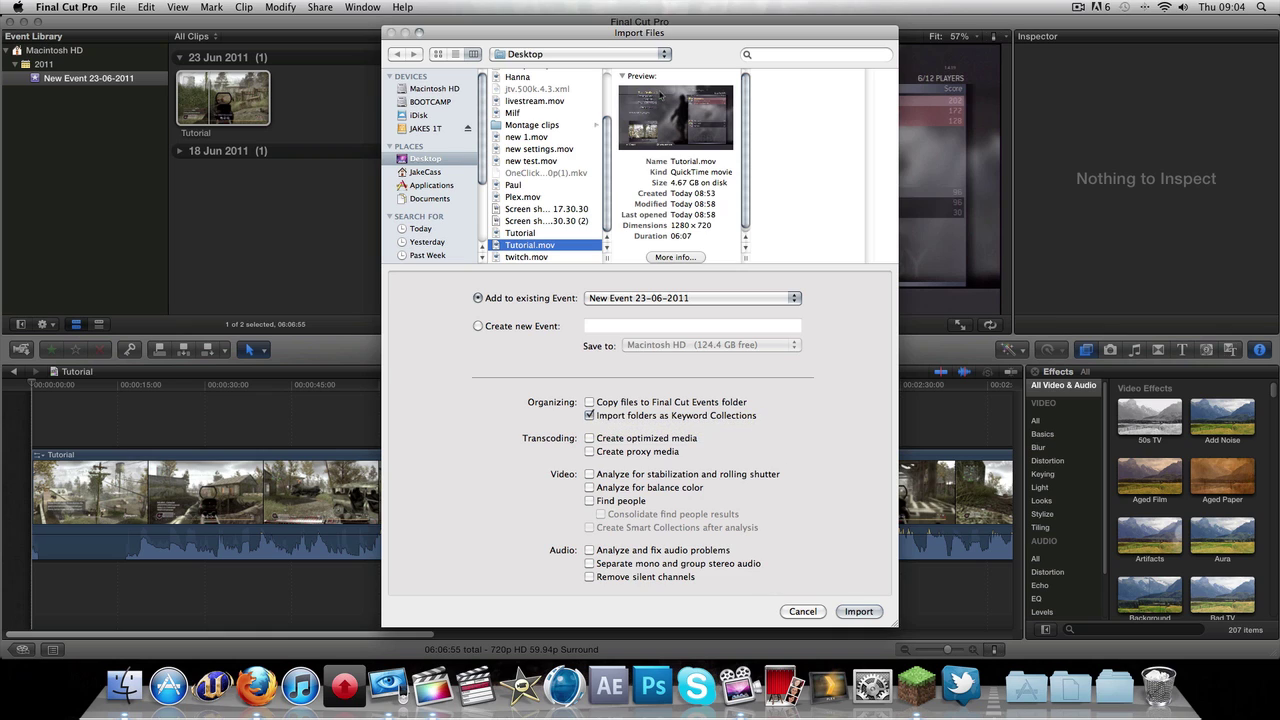
{"action": "mouse_move", "coordinate": [684, 143]}
Close the Import Files dialog and select the Tutorial clip on the timeline.
{"action": "left_click", "coordinate": [796, 617]}
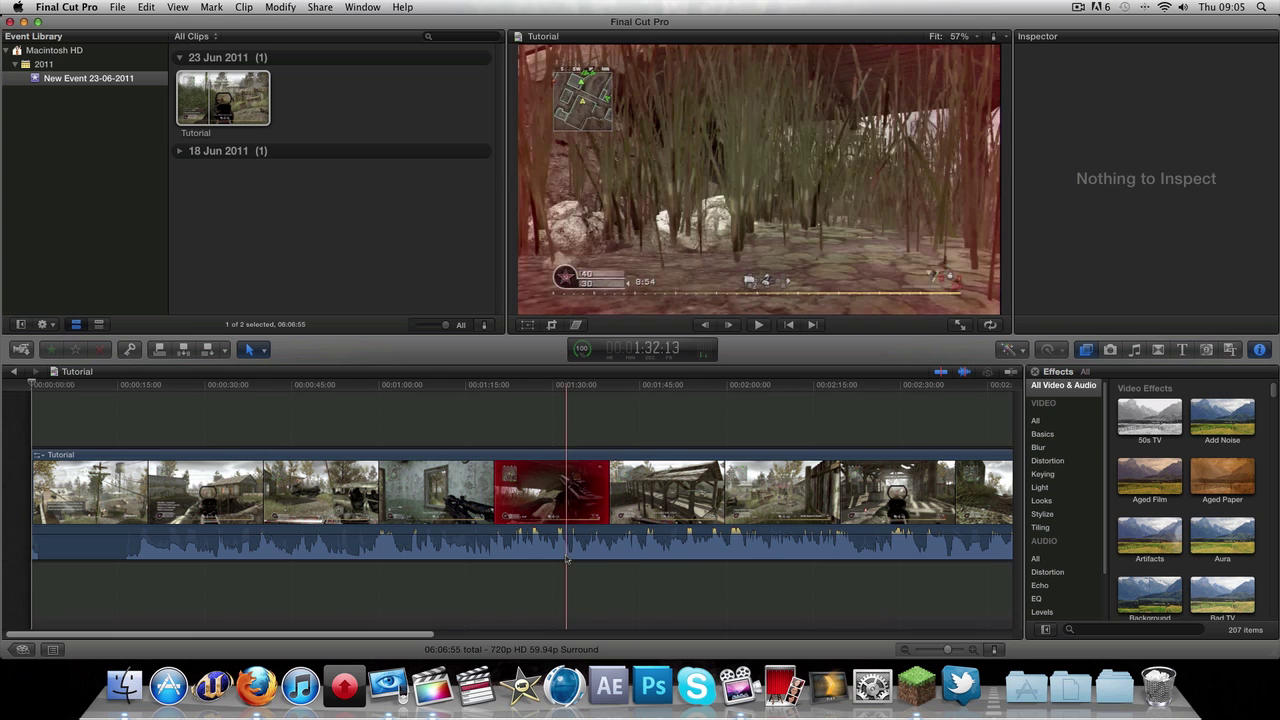
{"action": "scroll", "coordinate": [566, 558], "scroll_direction": "right", "scroll_amount": 10}
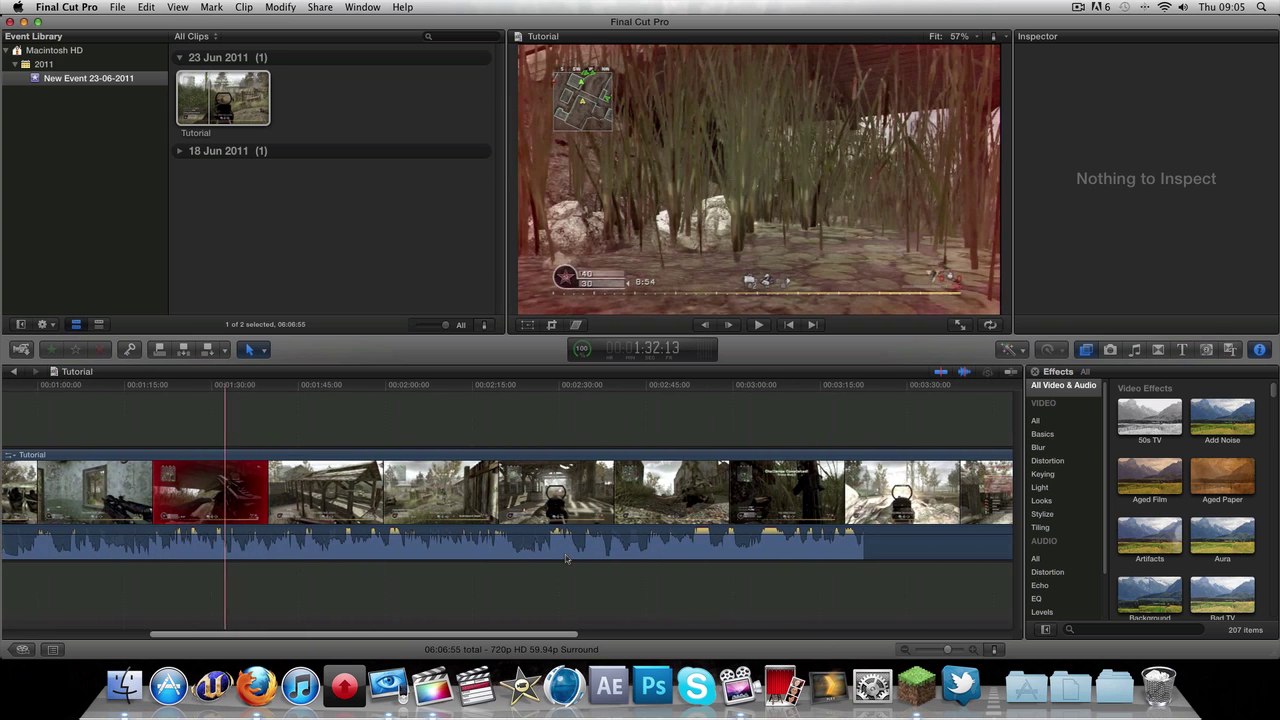
{"action": "scroll", "coordinate": [566, 558], "scroll_direction": "right", "scroll_amount": 15}
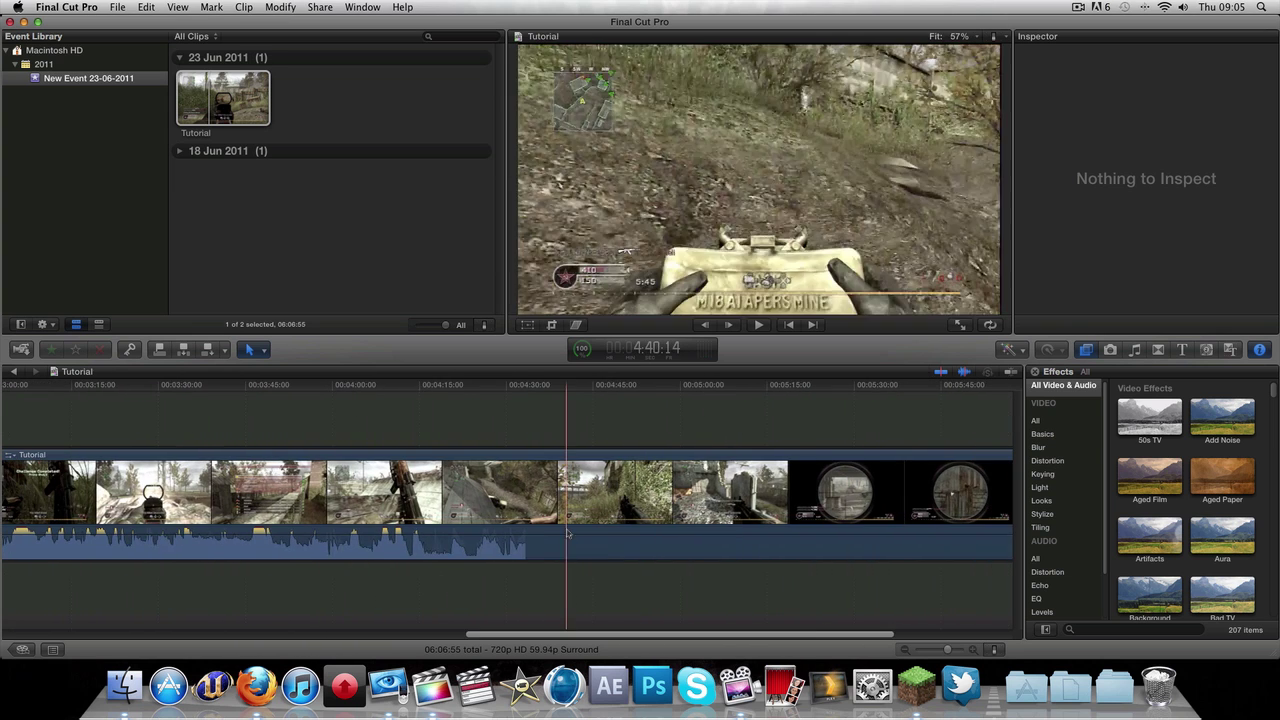
{"action": "left_click", "coordinate": [567, 533]}
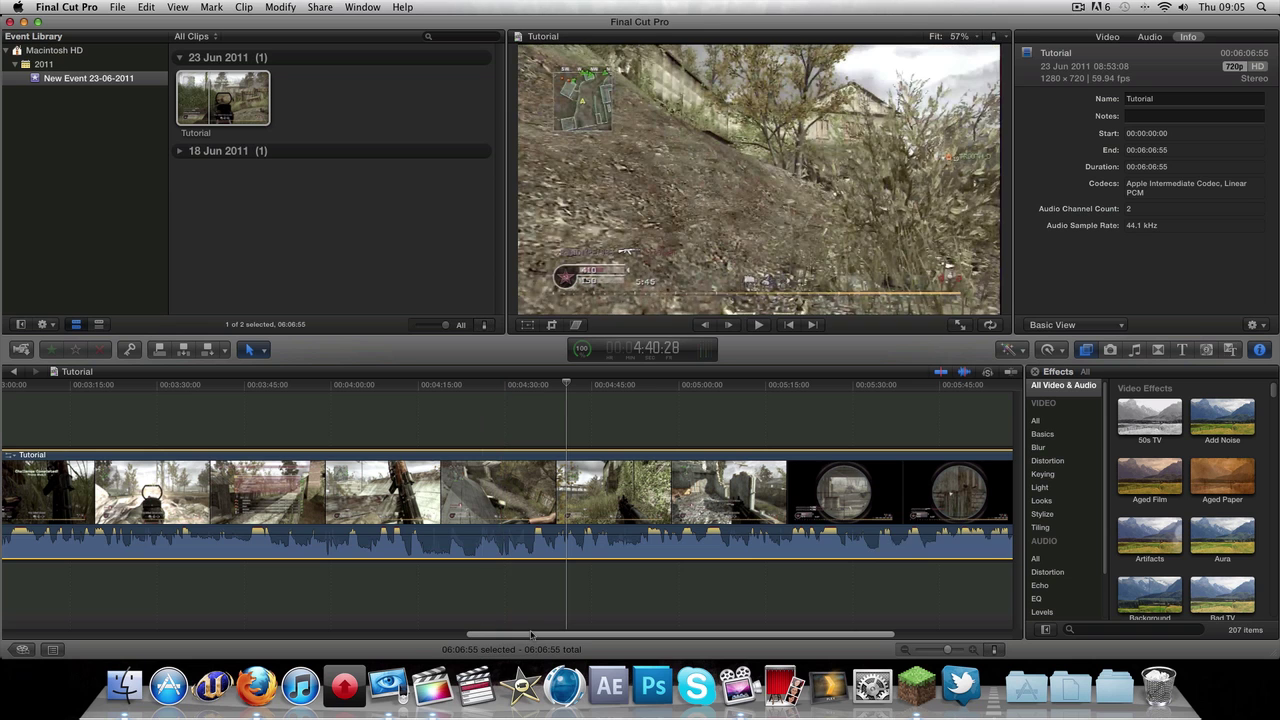
{"action": "left_click_drag", "start_coordinate": [574, 636], "coordinate": [687, 636]}
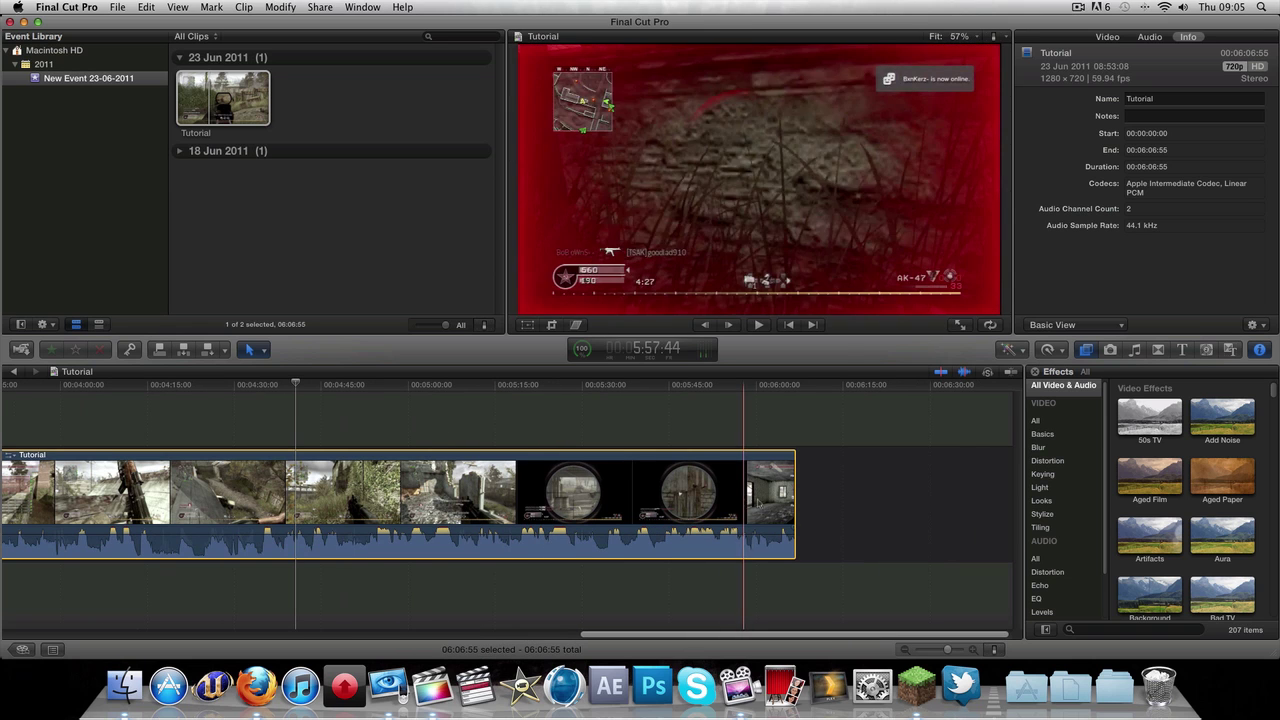
{"action": "scroll", "coordinate": [461, 490], "scroll_direction": "left", "scroll_amount": 15}
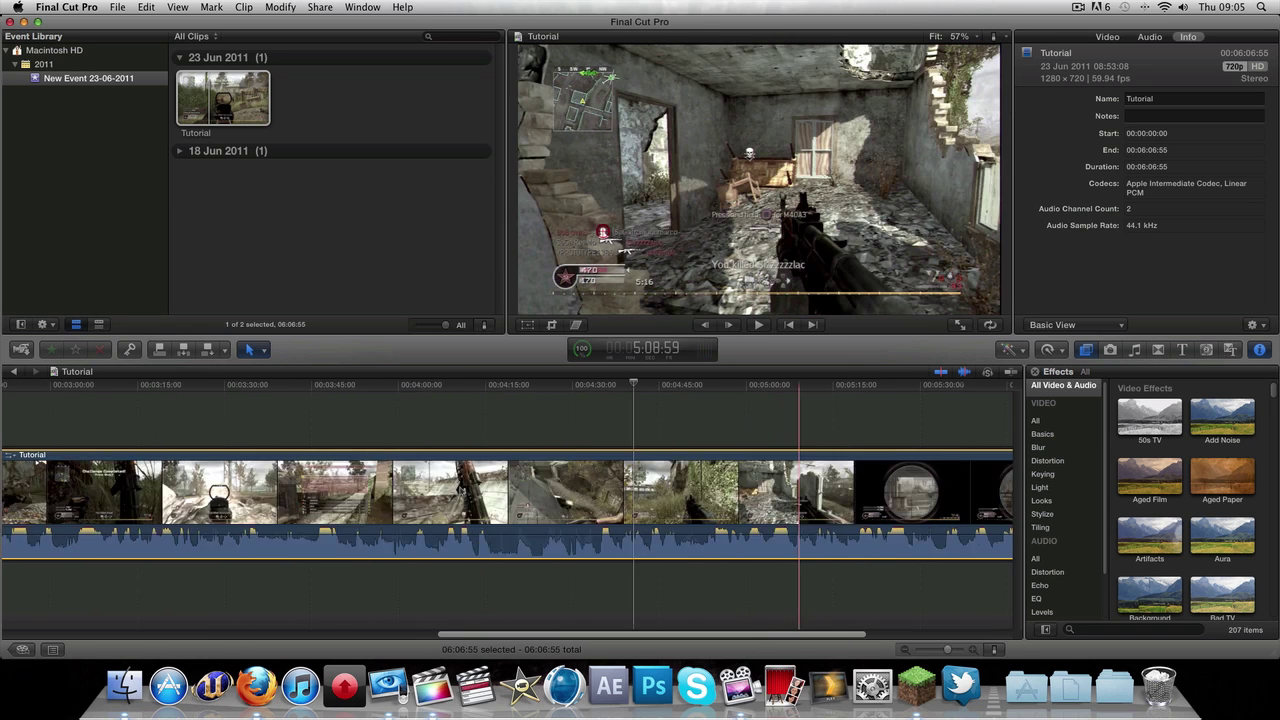
{"action": "scroll", "coordinate": [461, 490], "scroll_direction": "left", "scroll_amount": 10}
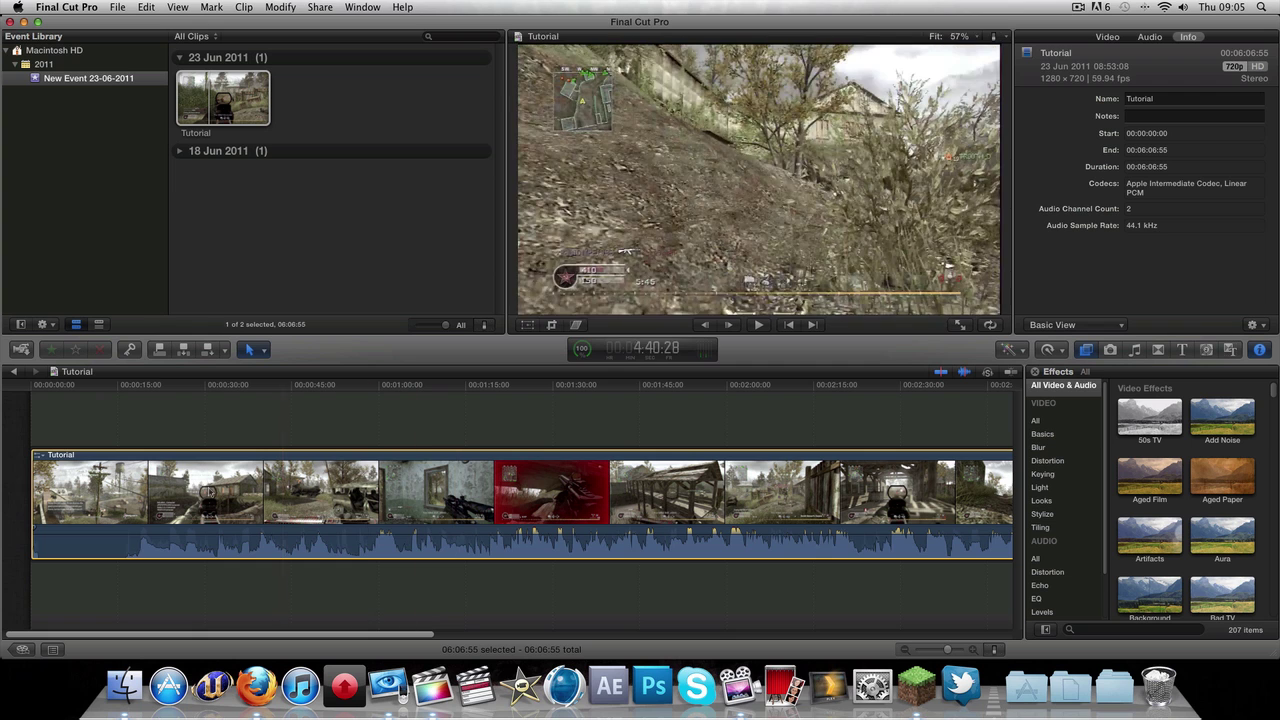
Open Change Duration for the clip and leave its 6:06:55 length unchanged.
{"action": "right_click", "coordinate": [204, 490]}
{"action": "key", "text": "Escape"}
{"action": "right_click", "coordinate": [232, 492]}
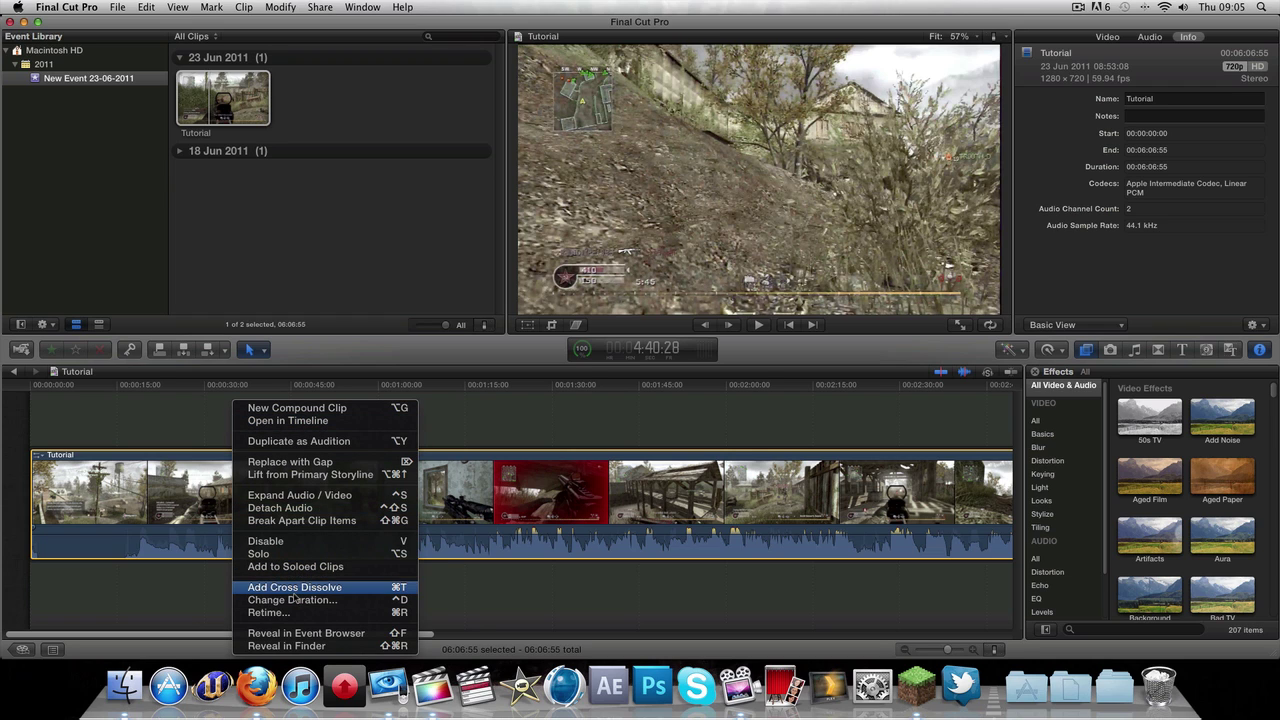
{"action": "left_click", "coordinate": [293, 600]}
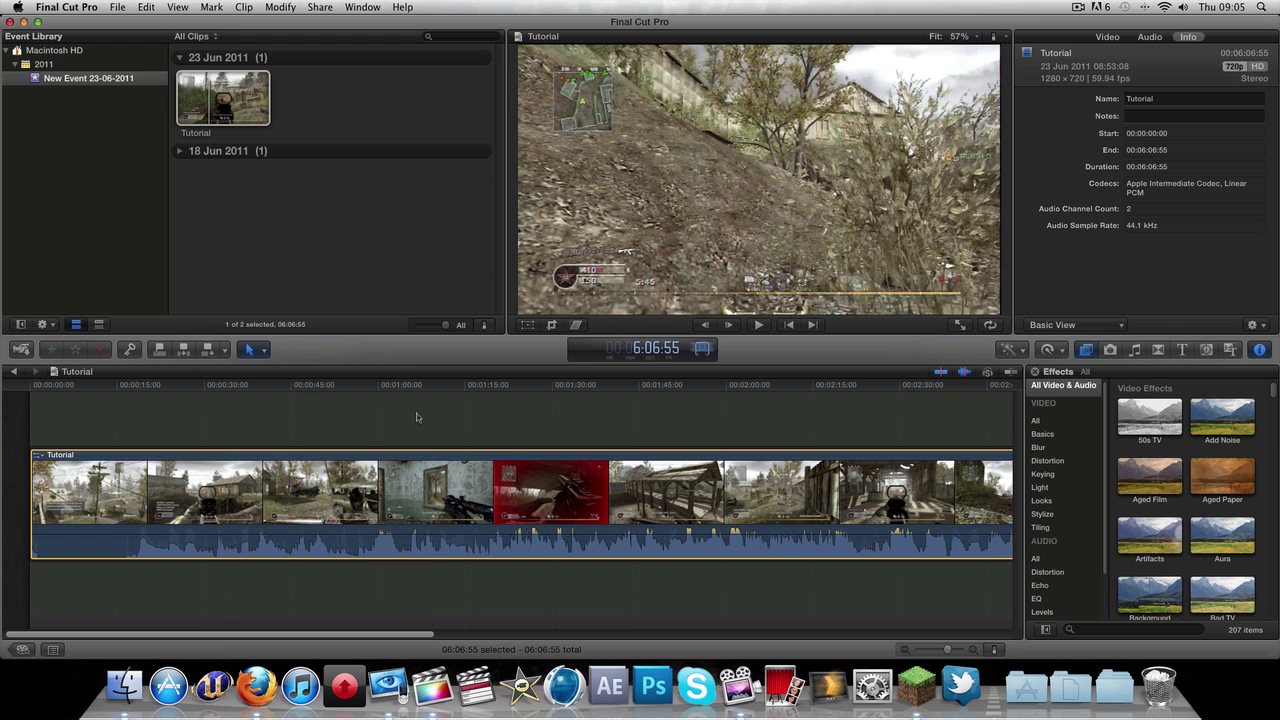
{"action": "left_click", "coordinate": [537, 478]}
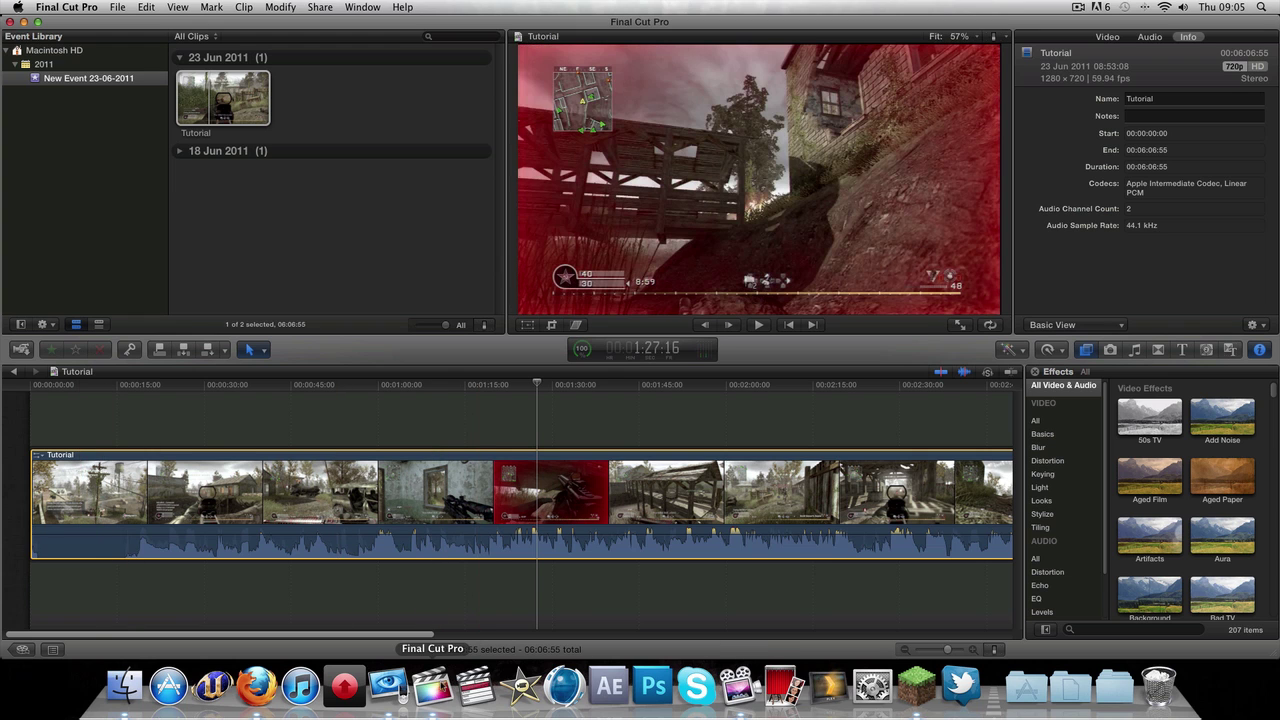
Relaunch EyeTV, open the 19 Jun recording's HDV 720p export, cancel it, and close the window.
{"action": "left_click", "coordinate": [390, 688]}
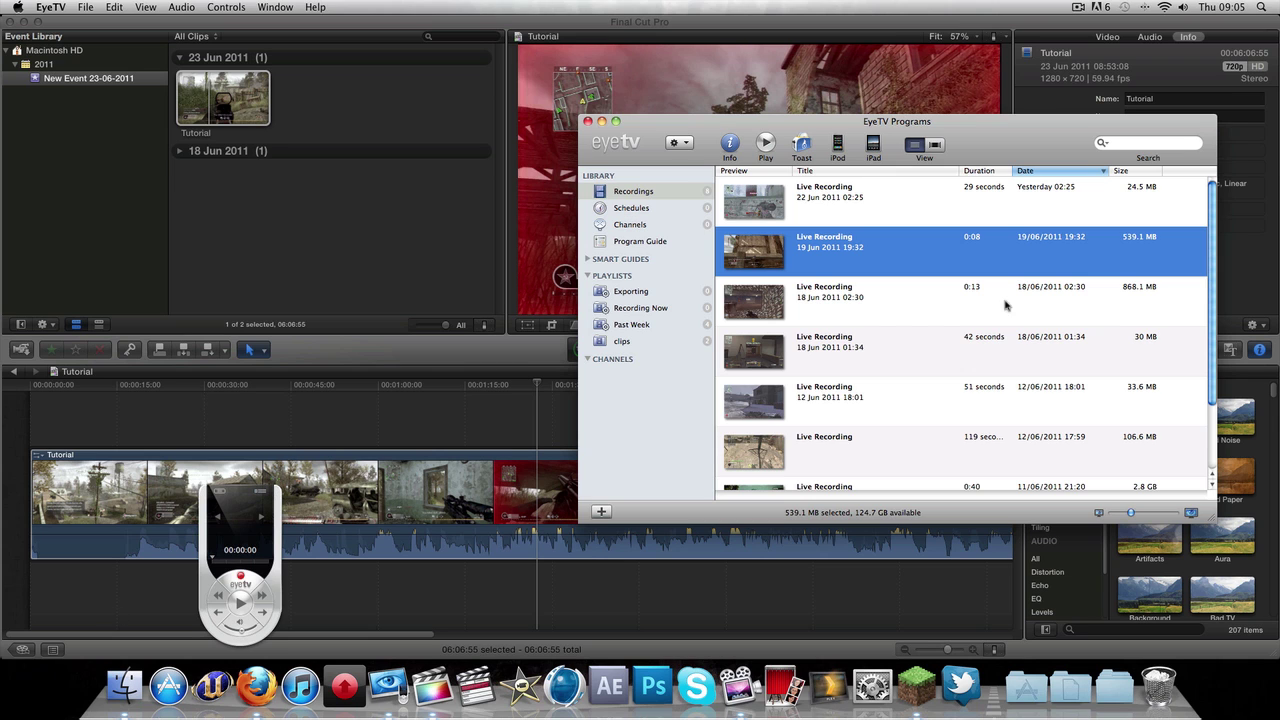
{"action": "scroll", "coordinate": [878, 328], "scroll_direction": "down", "scroll_amount": 2}
{"action": "scroll", "coordinate": [878, 328], "scroll_direction": "up", "scroll_amount": 2}
{"action": "right_click", "coordinate": [813, 262]}
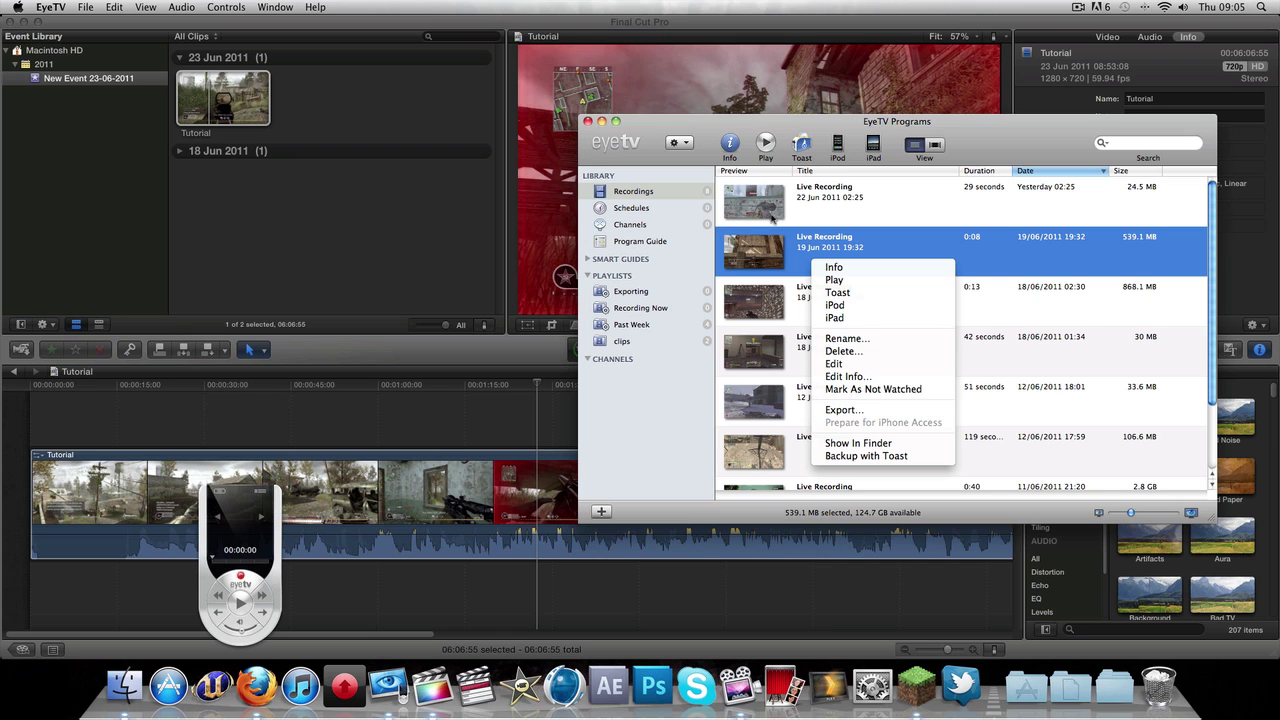
{"action": "left_click", "coordinate": [870, 410]}
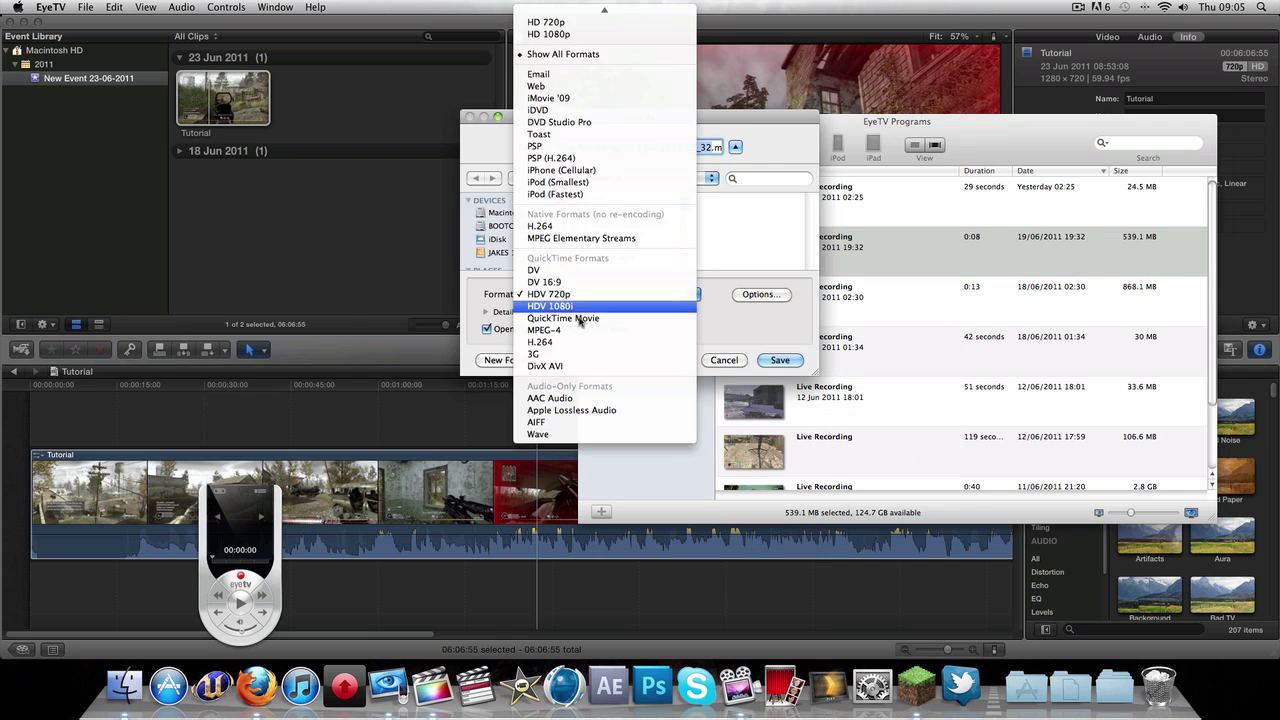
{"action": "left_click", "coordinate": [594, 295]}
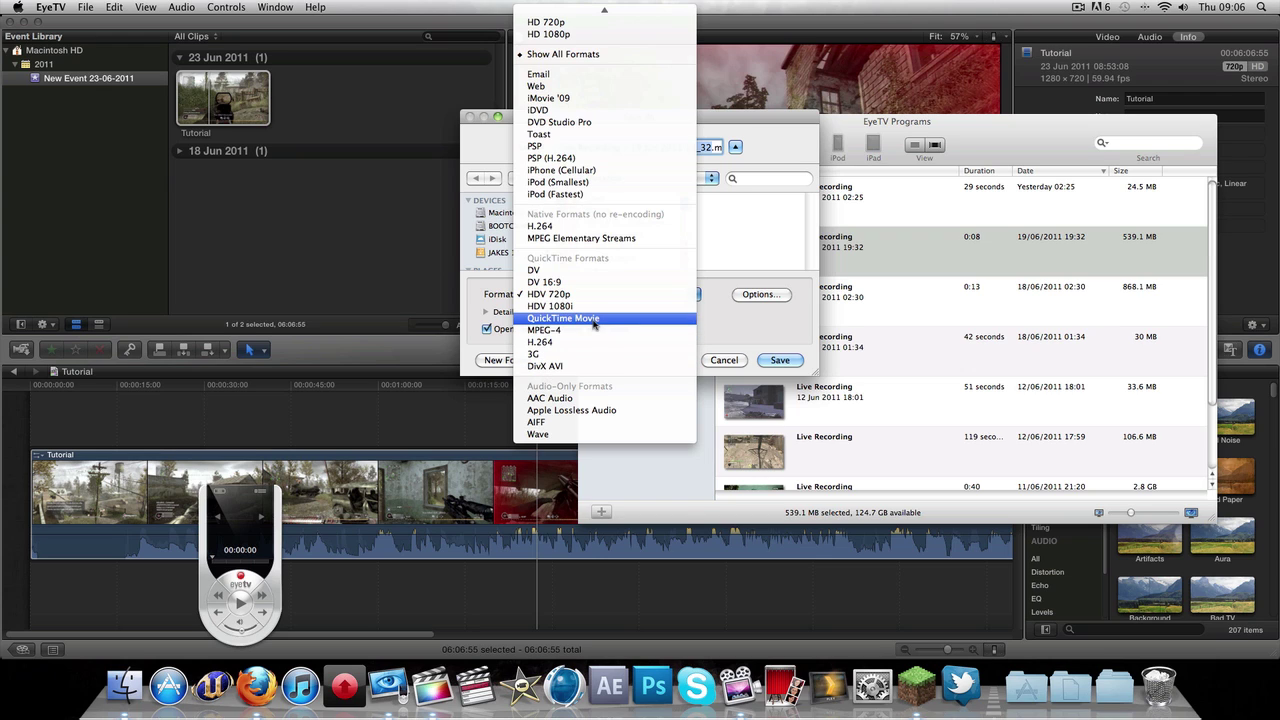
{"action": "left_click", "coordinate": [724, 362]}
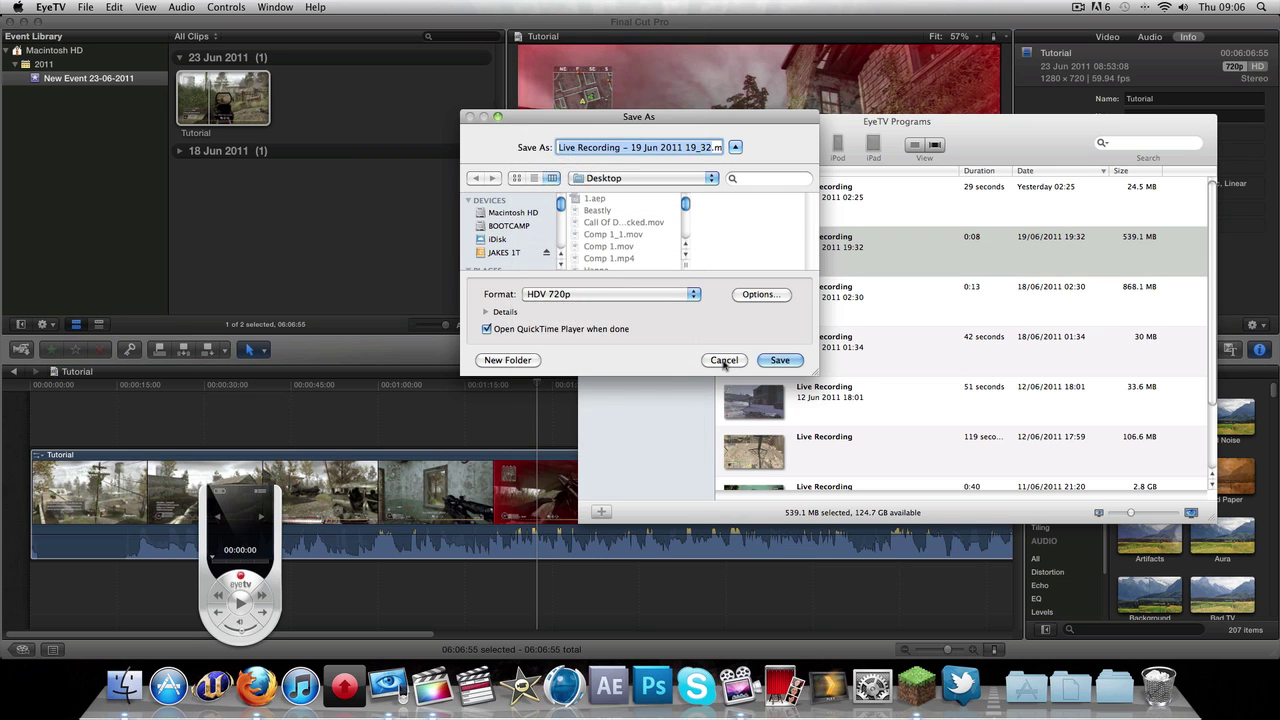
{"action": "left_click", "coordinate": [724, 361]}
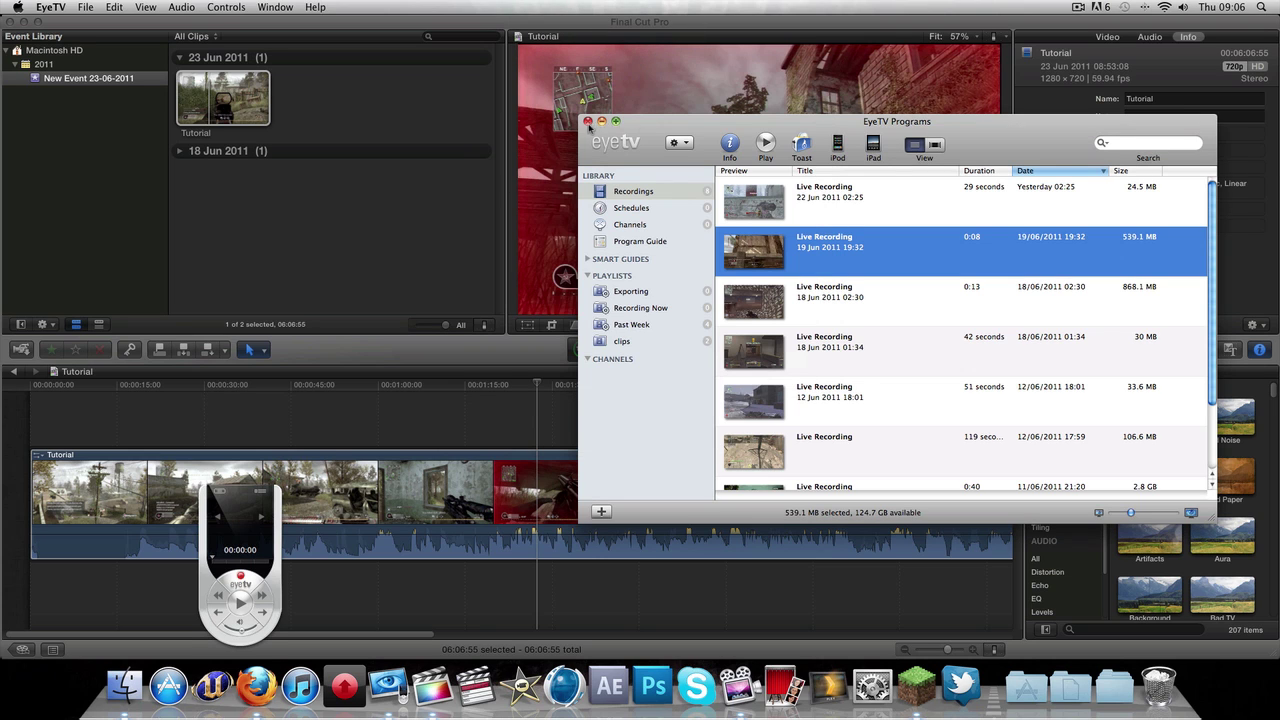
{"action": "left_click", "coordinate": [588, 121]}
{"action": "left_click", "coordinate": [176, 480]}
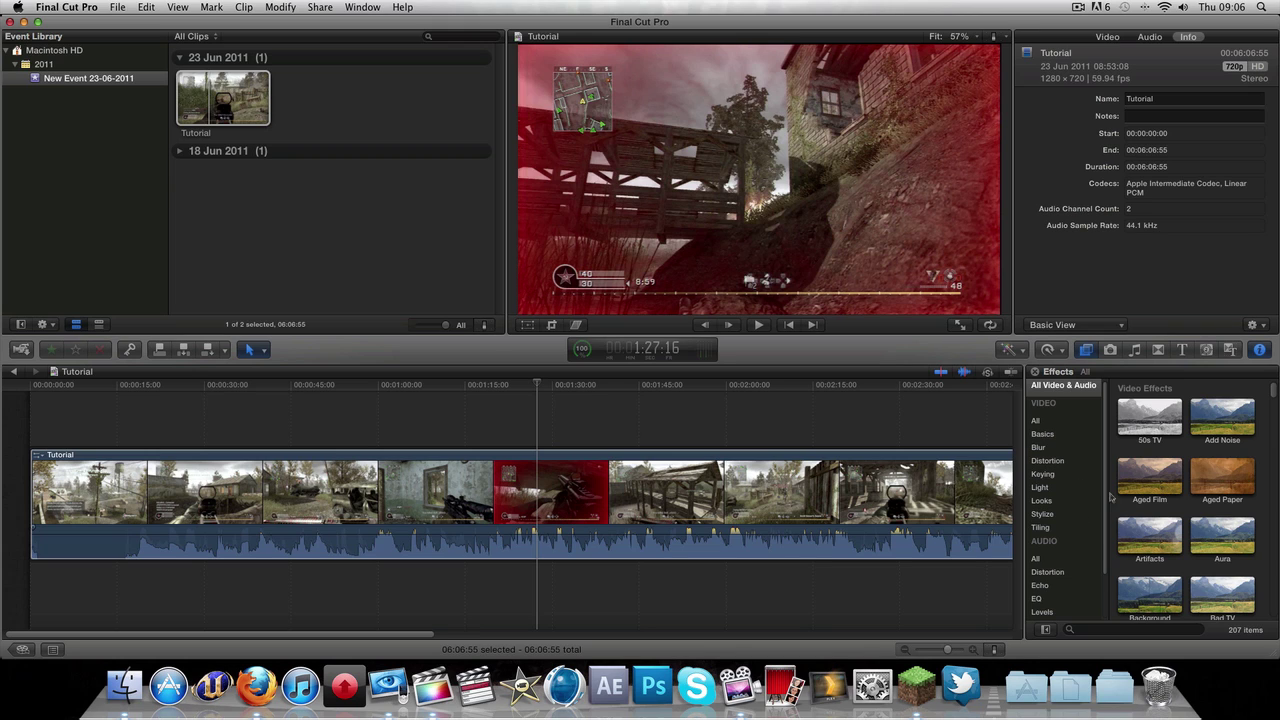
{"action": "scroll", "coordinate": [1137, 496], "scroll_direction": "down", "scroll_amount": 4}
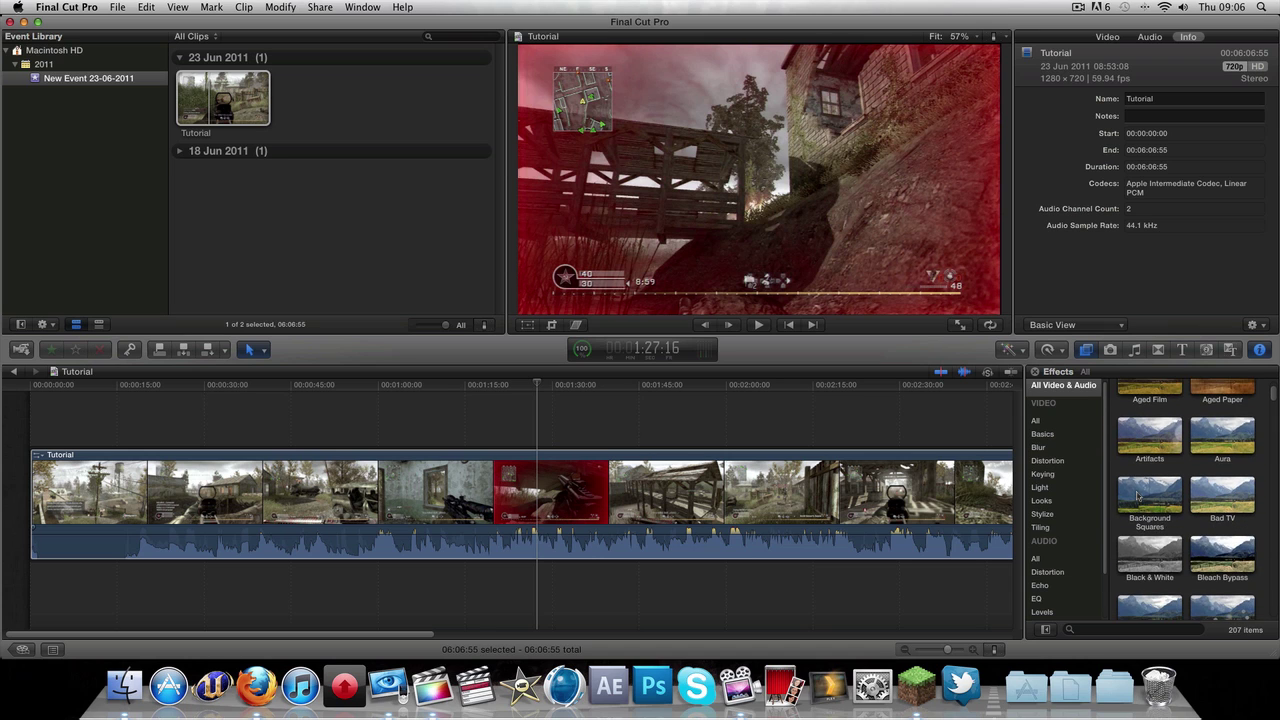
{"action": "scroll", "coordinate": [1137, 495], "scroll_direction": "down", "scroll_amount": 3}
{"action": "scroll", "coordinate": [1137, 496], "scroll_direction": "down", "scroll_amount": 2}
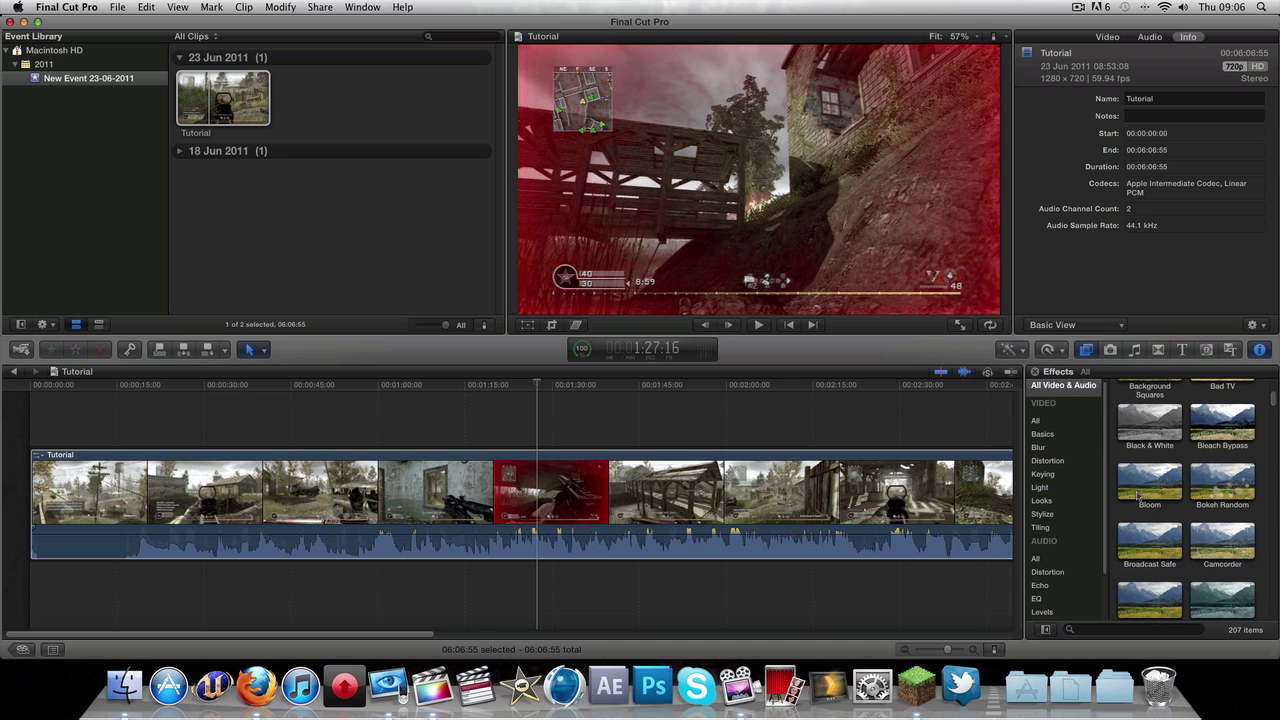
{"action": "left_click", "coordinate": [1147, 539]}
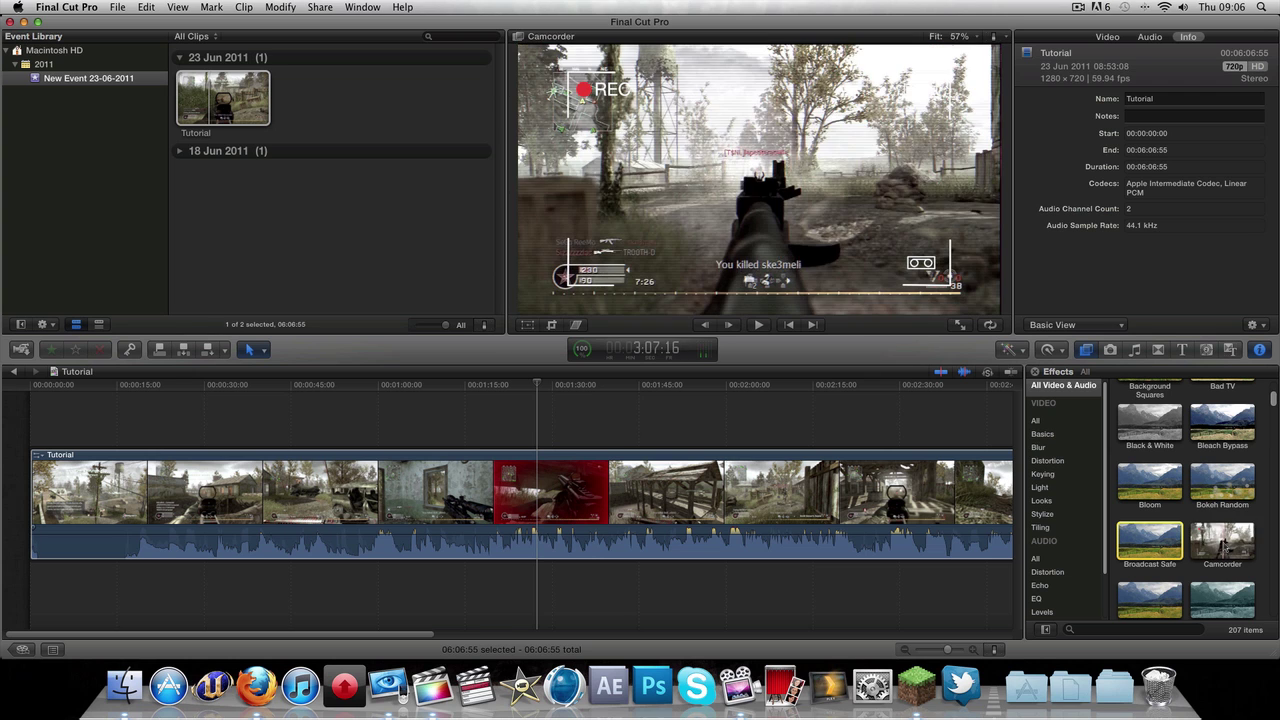
{"action": "scroll", "coordinate": [1158, 588], "scroll_direction": "down", "scroll_amount": 2}
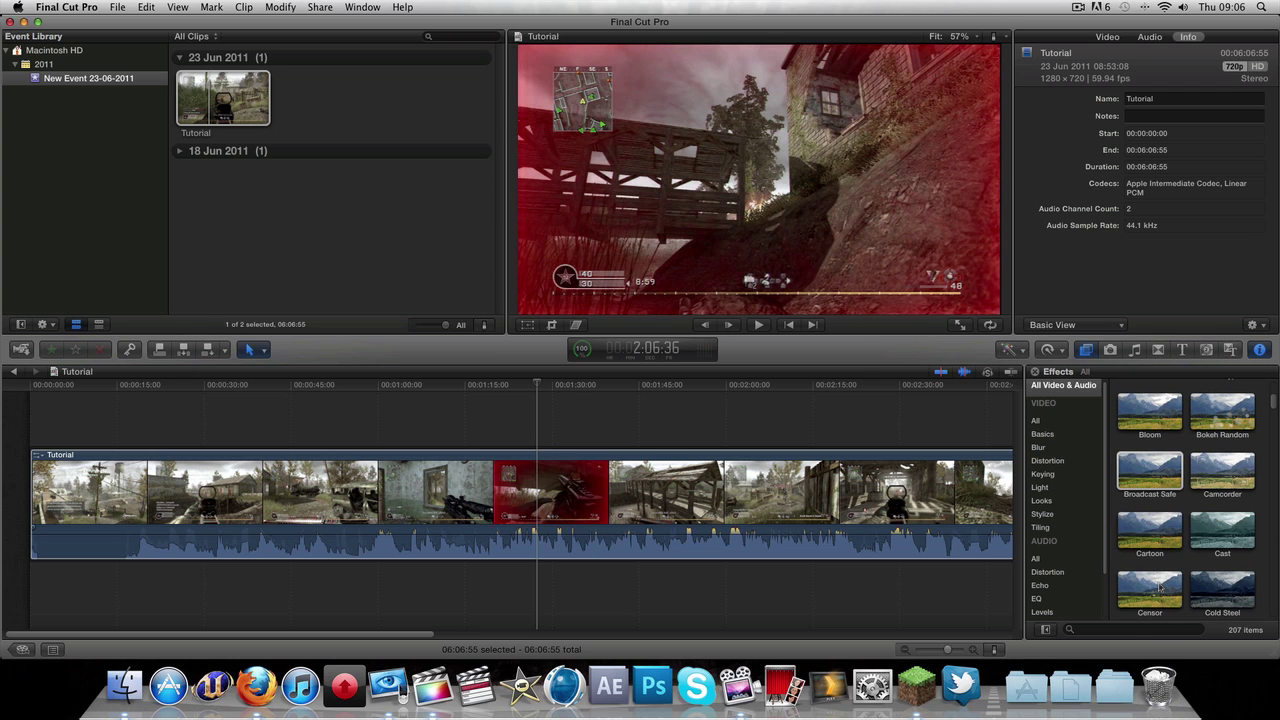
{"action": "scroll", "coordinate": [1158, 588], "scroll_direction": "down", "scroll_amount": 2}
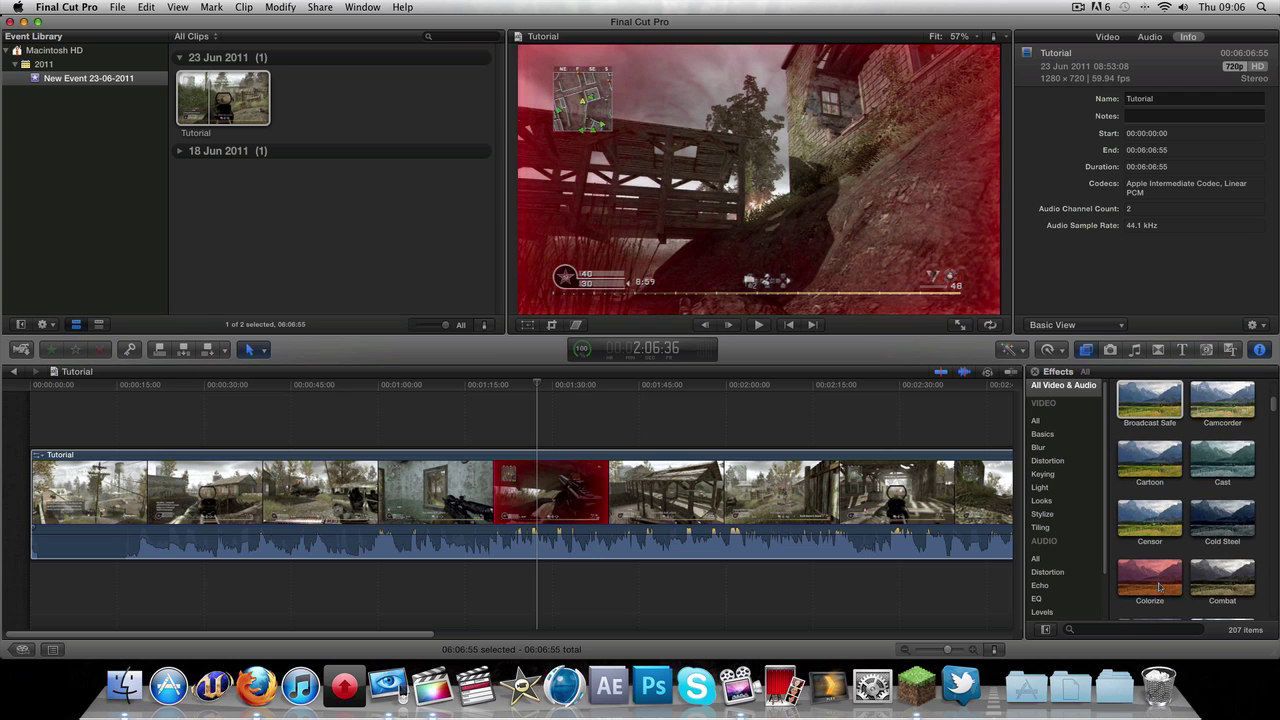
{"action": "scroll", "coordinate": [1160, 588], "scroll_direction": "down", "scroll_amount": 3}
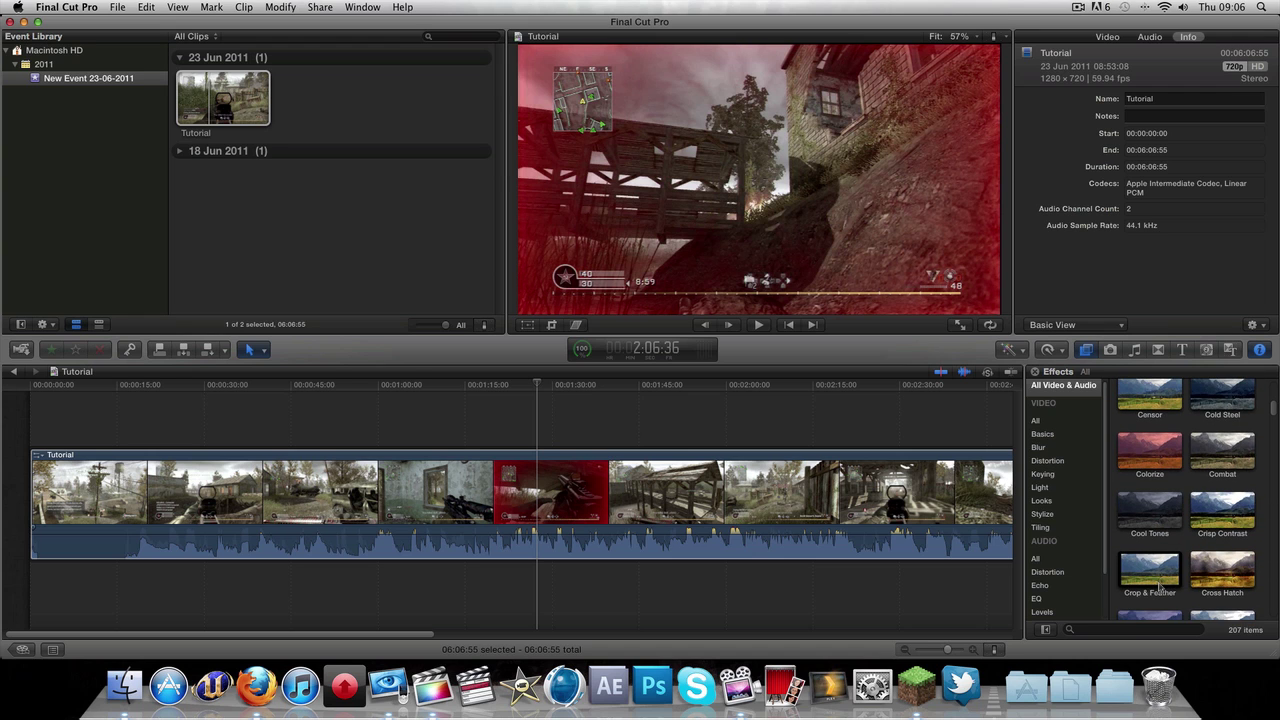
{"action": "scroll", "coordinate": [1158, 588], "scroll_direction": "down", "scroll_amount": 4}
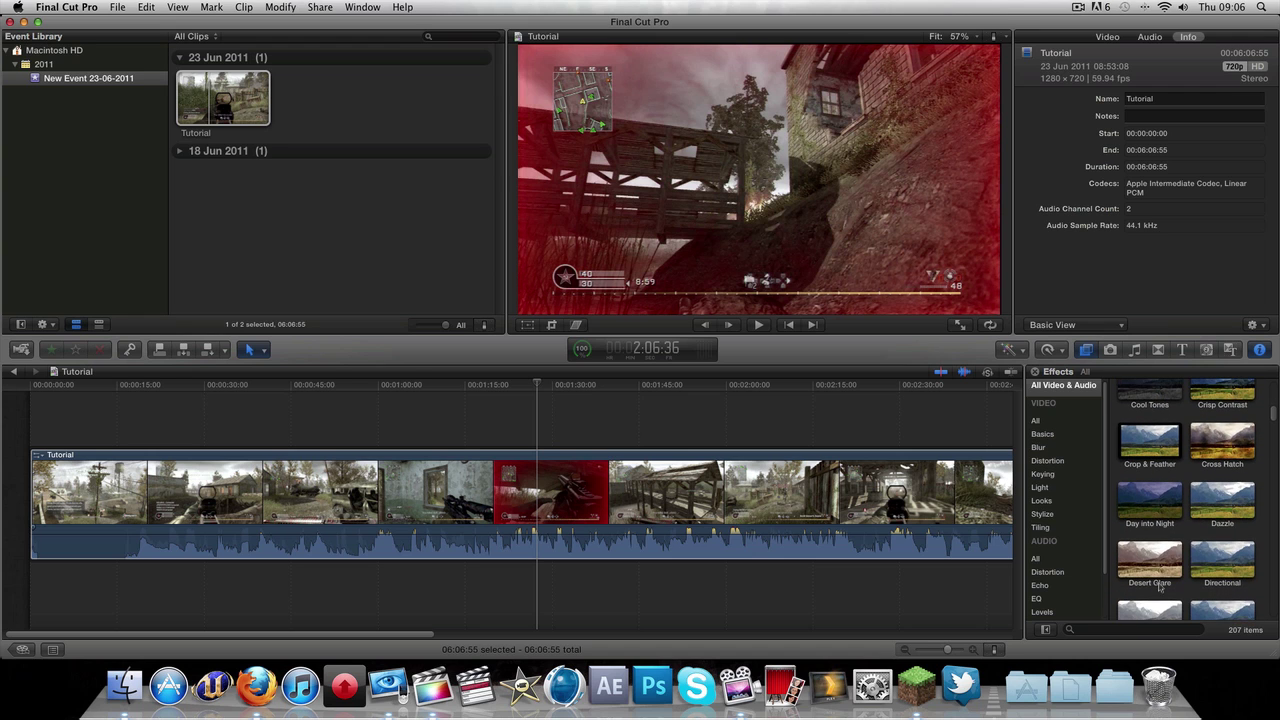
{"action": "mouse_move", "coordinate": [1197, 563]}
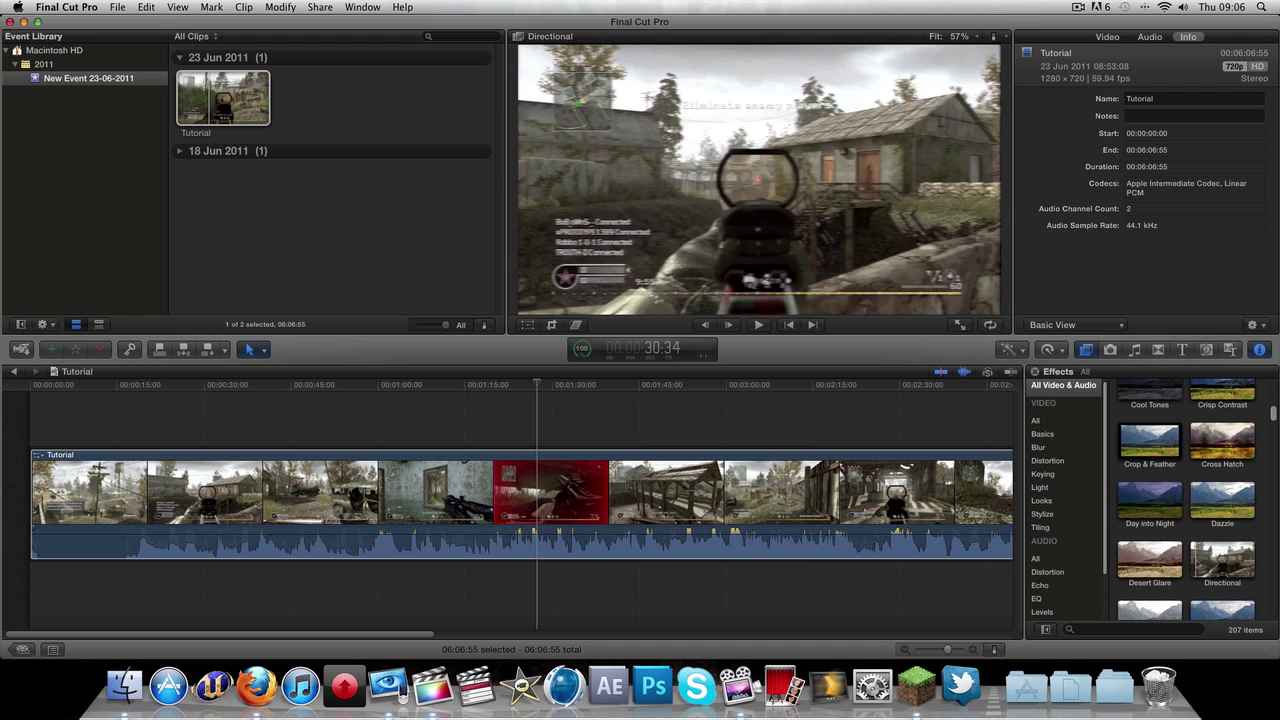
{"action": "scroll", "coordinate": [1140, 560], "scroll_direction": "down", "scroll_amount": 5}
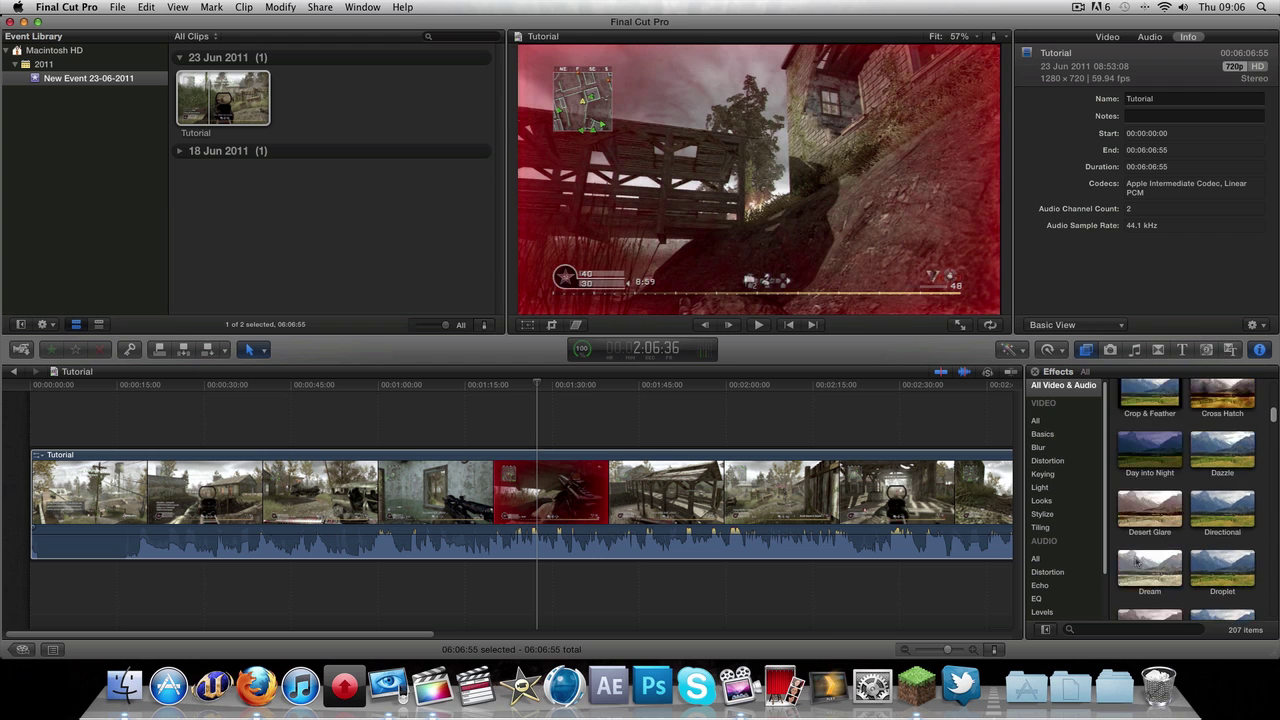
{"action": "scroll", "coordinate": [1137, 563], "scroll_direction": "down", "scroll_amount": 6}
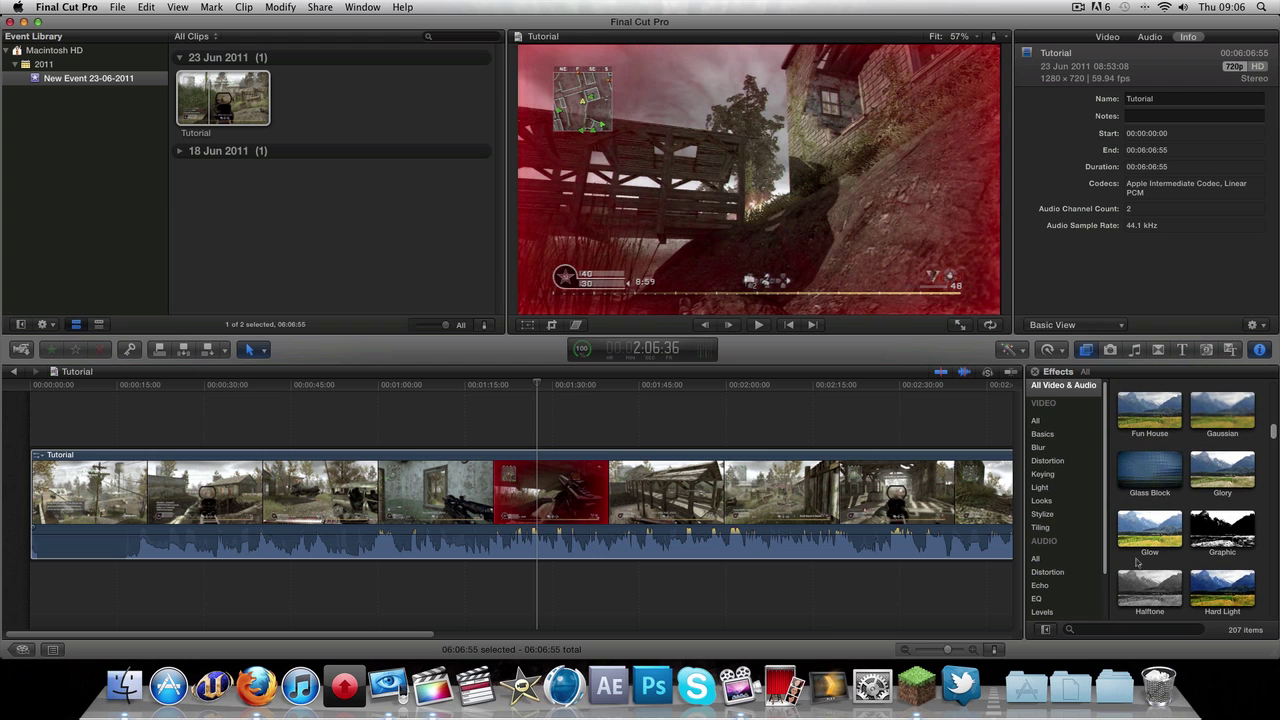
{"action": "scroll", "coordinate": [1137, 563], "scroll_direction": "down", "scroll_amount": 2}
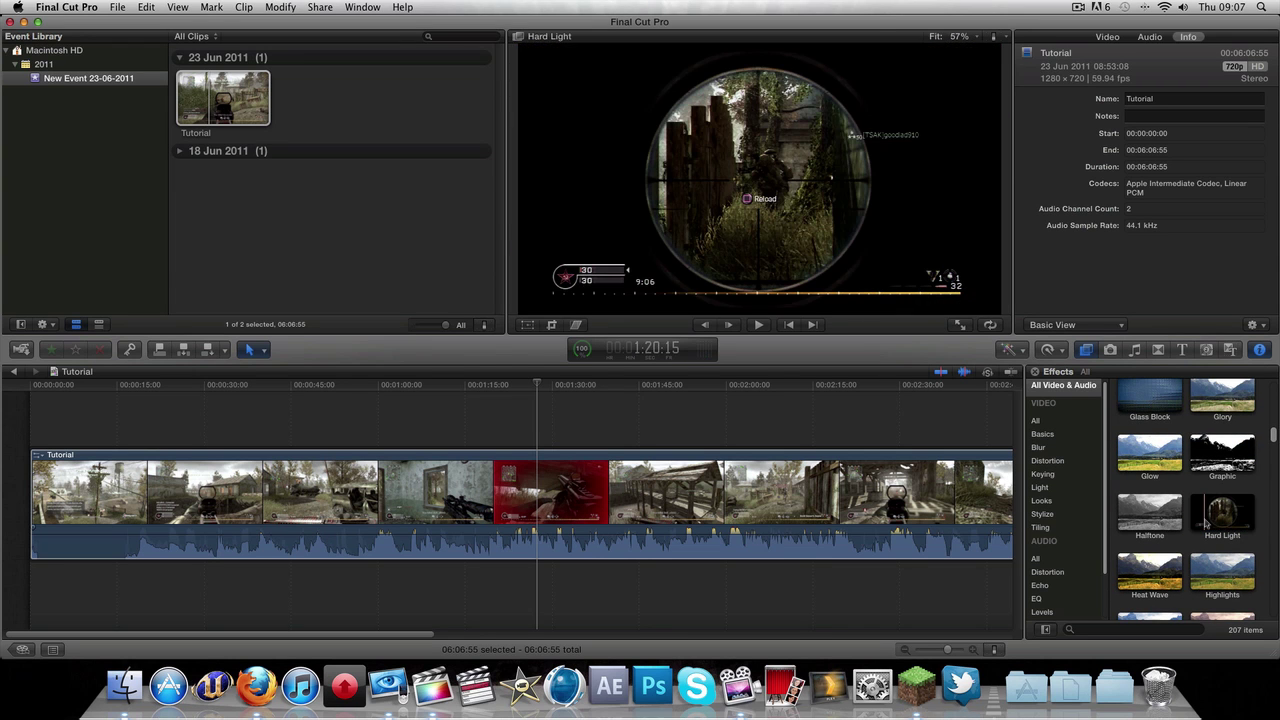
Bring up and dismiss the gameplay clip's shortcut menu, then open the Window menu.
{"action": "right_click", "coordinate": [465, 510]}
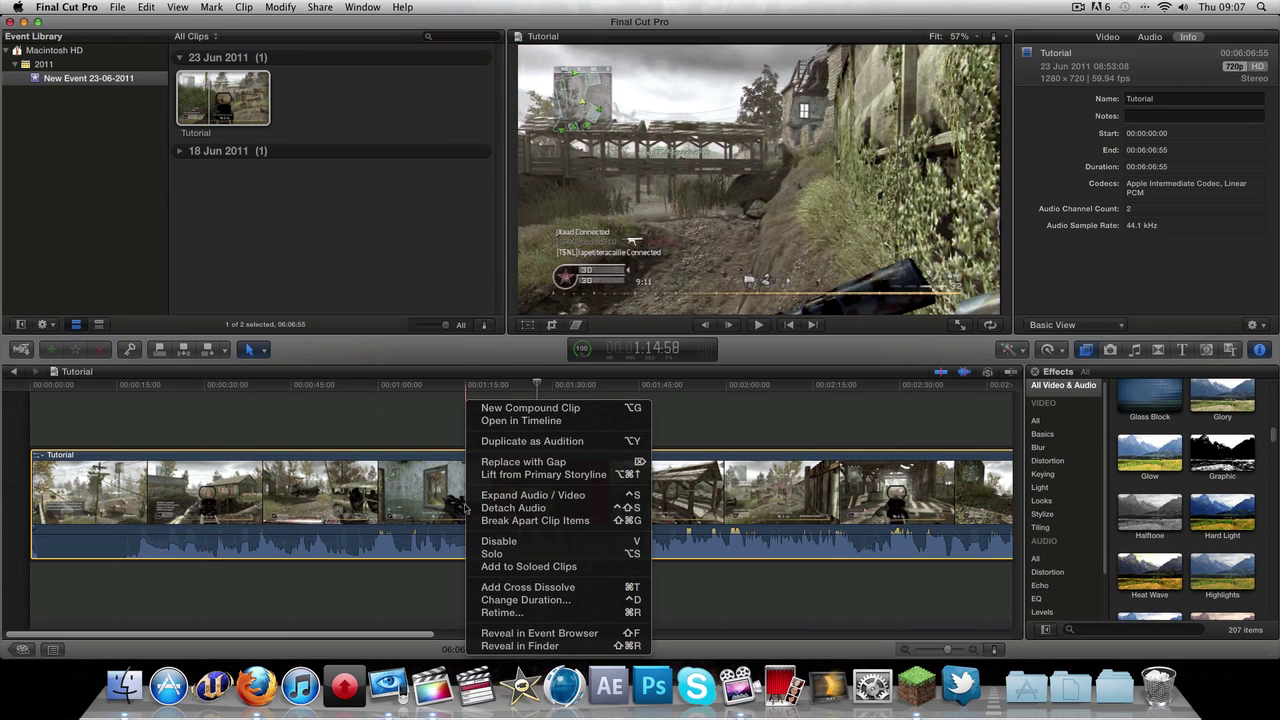
{"action": "left_click", "coordinate": [335, 592]}
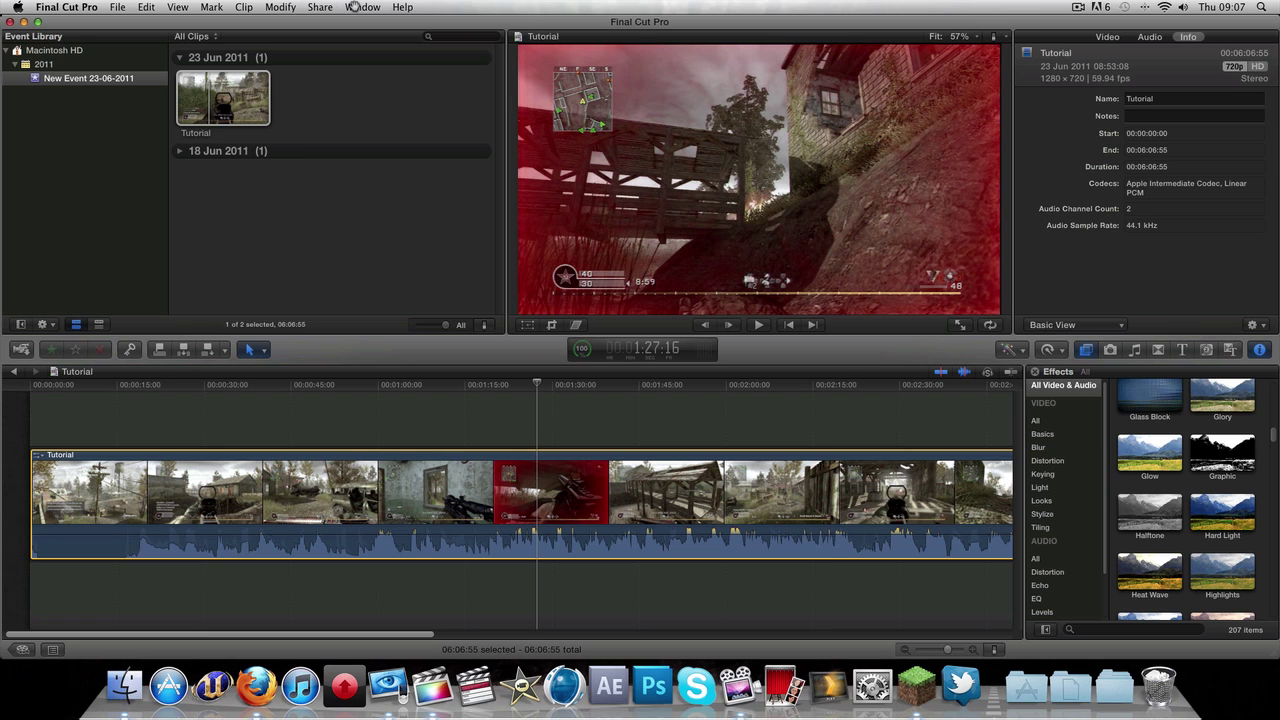
{"action": "left_click", "coordinate": [350, 7]}
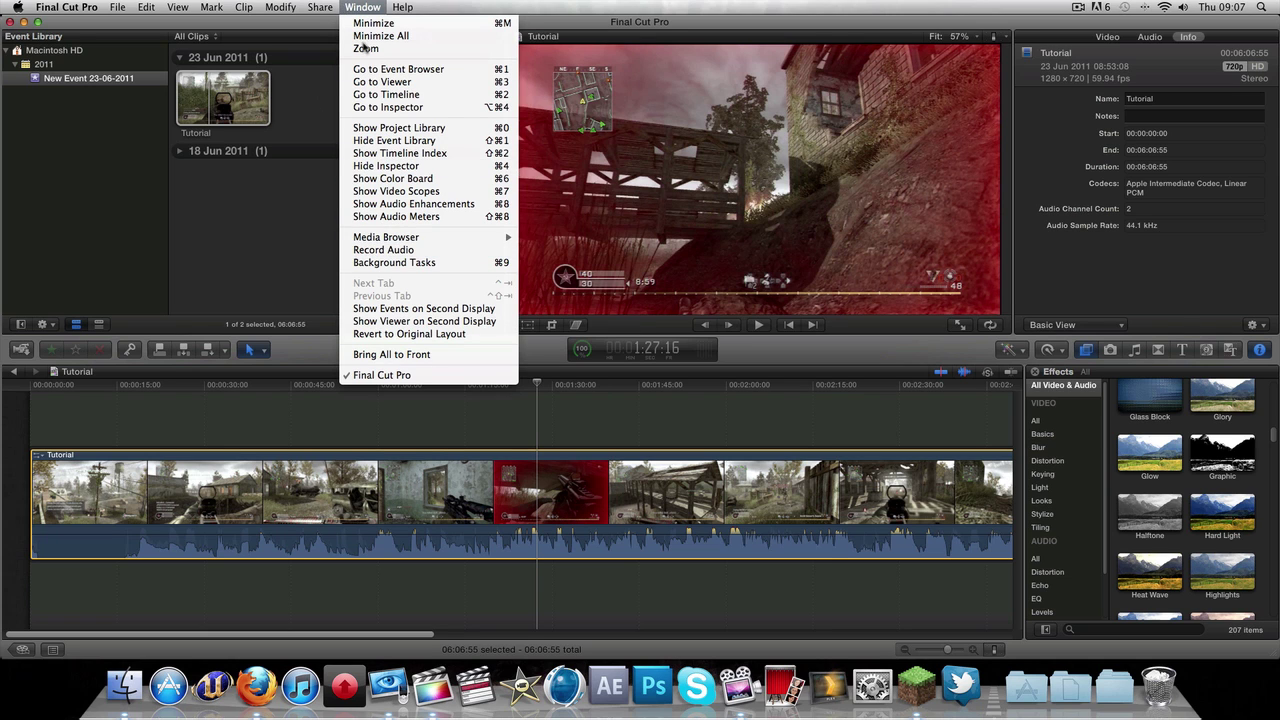
Open Record Audio, mute the Mac, and set recording to start at the timeline's beginning.
{"action": "left_click", "coordinate": [381, 250]}
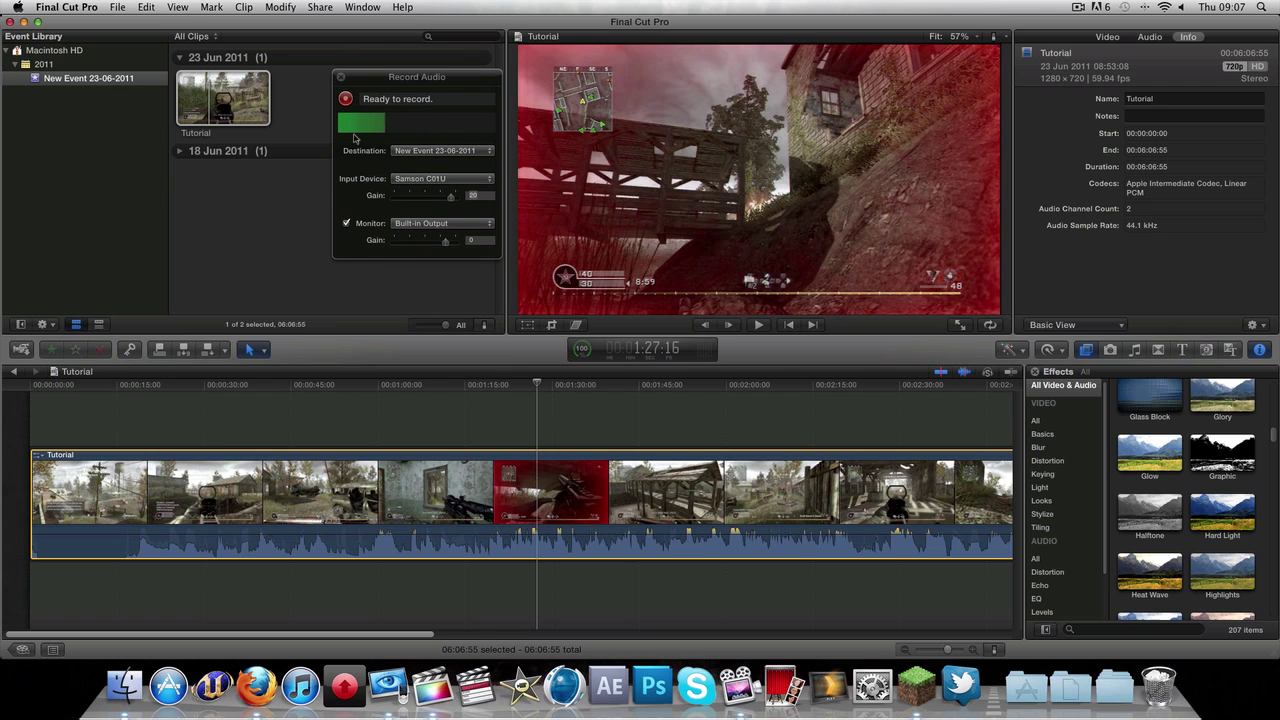
{"action": "key", "text": "XF86AudioMute"}
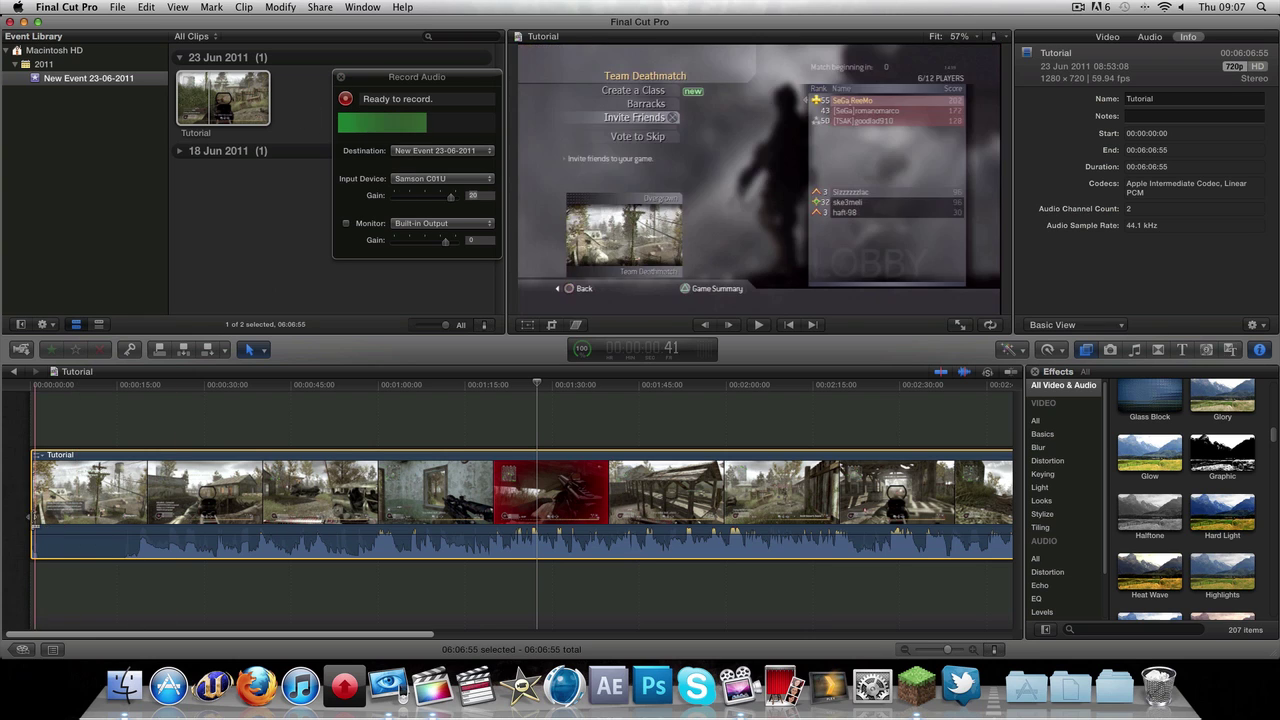
{"action": "left_click", "coordinate": [34, 605]}
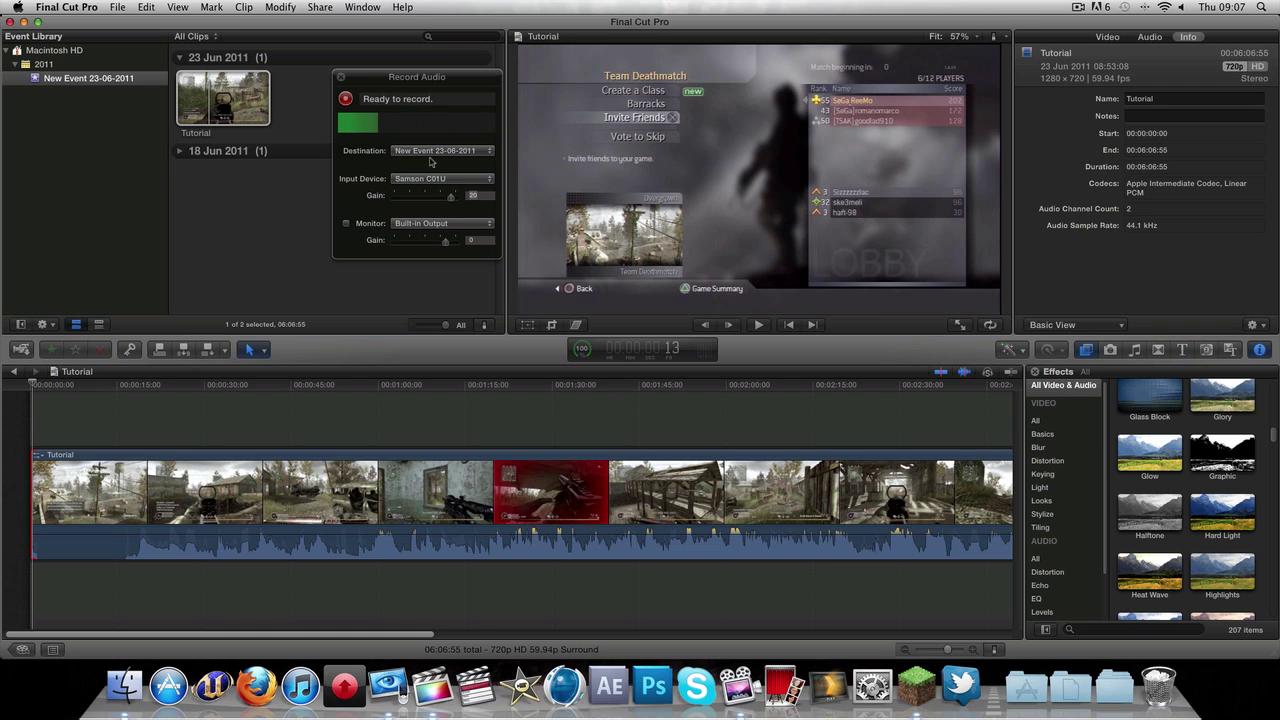
Record a short voiceover, starting and stopping it with the red record button.
{"action": "left_click", "coordinate": [345, 100]}
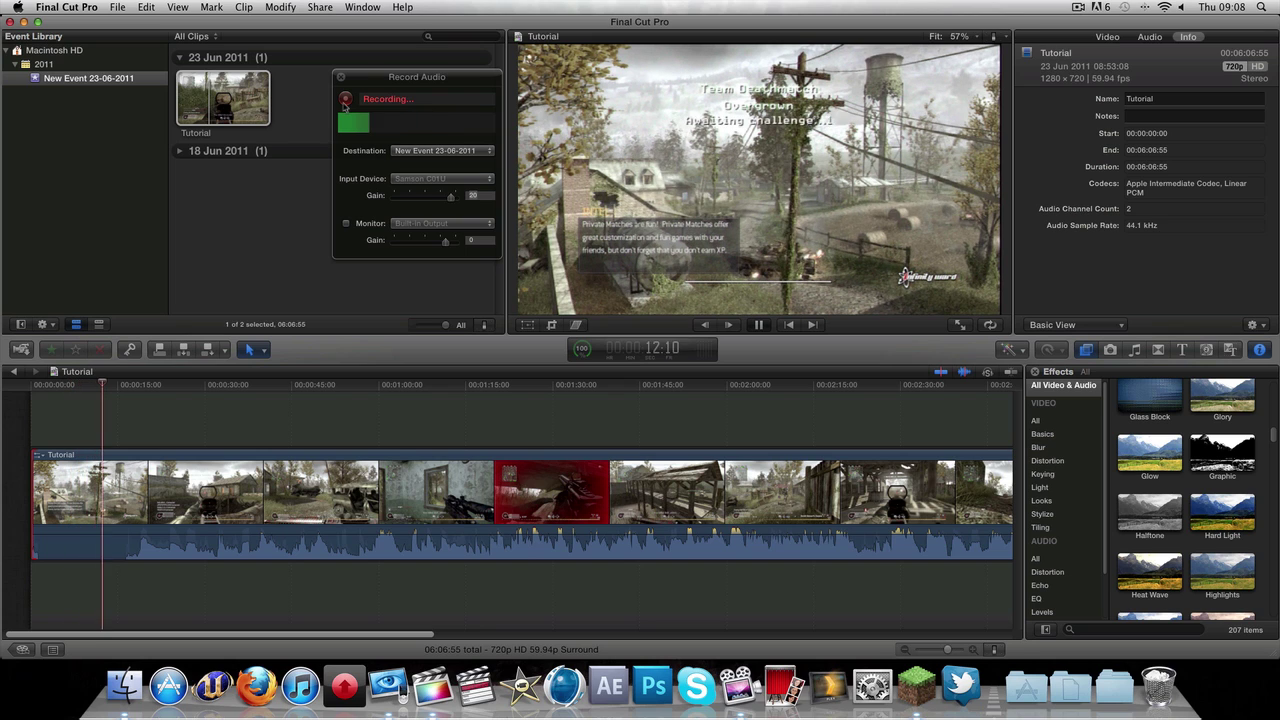
{"action": "left_click", "coordinate": [345, 100]}
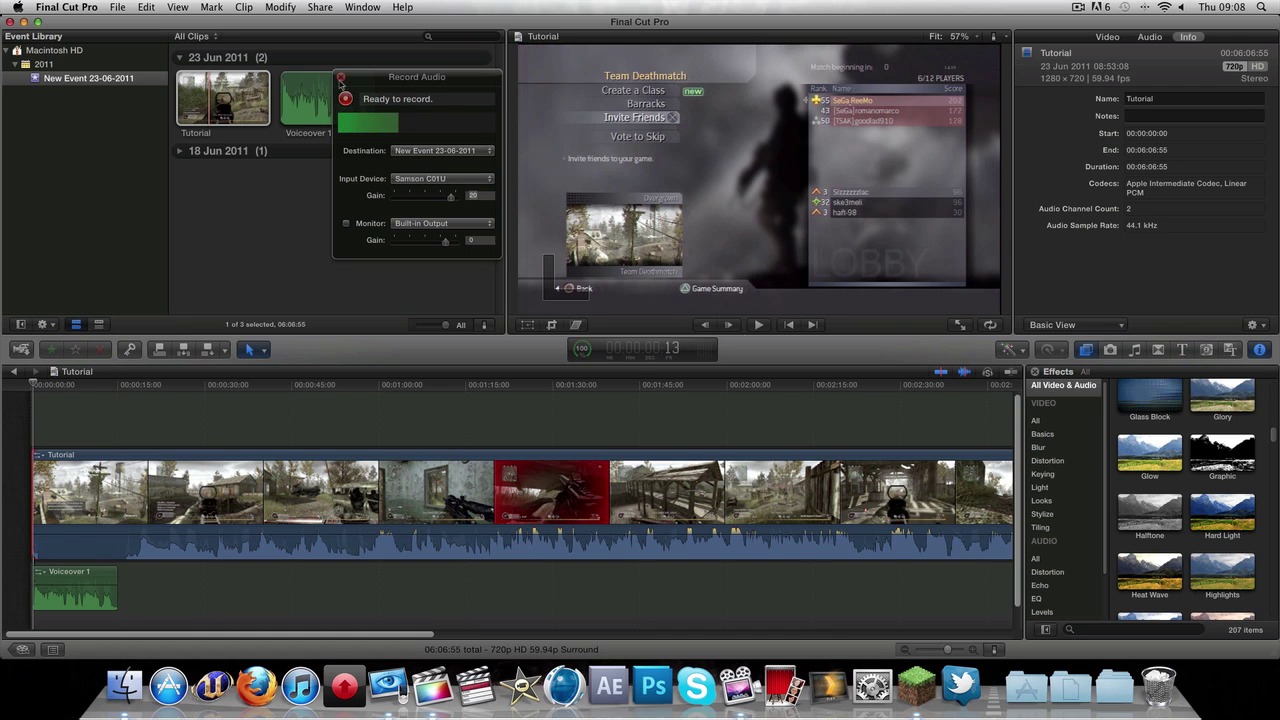
Close Record Audio, raise the volume, and play the timeline back to hear the voiceover.
{"action": "left_click", "coordinate": [340, 76]}
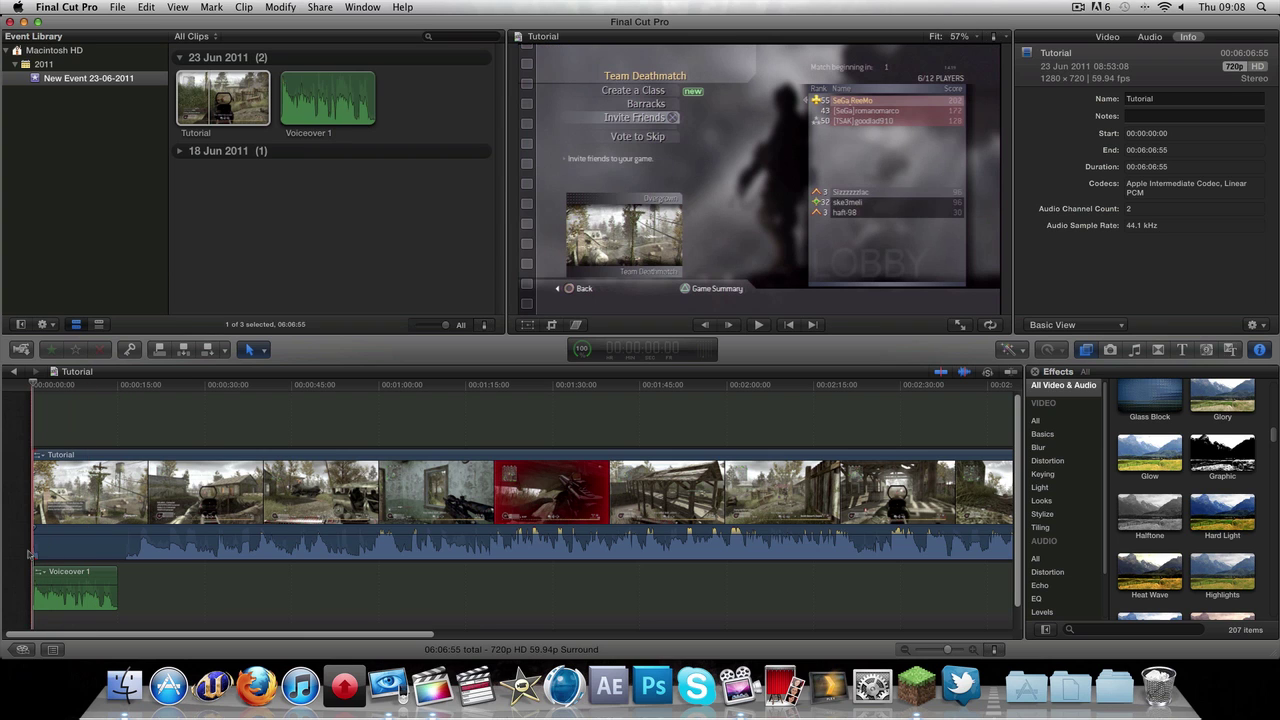
{"action": "key", "text": "XF86AudioRaiseVolume"}
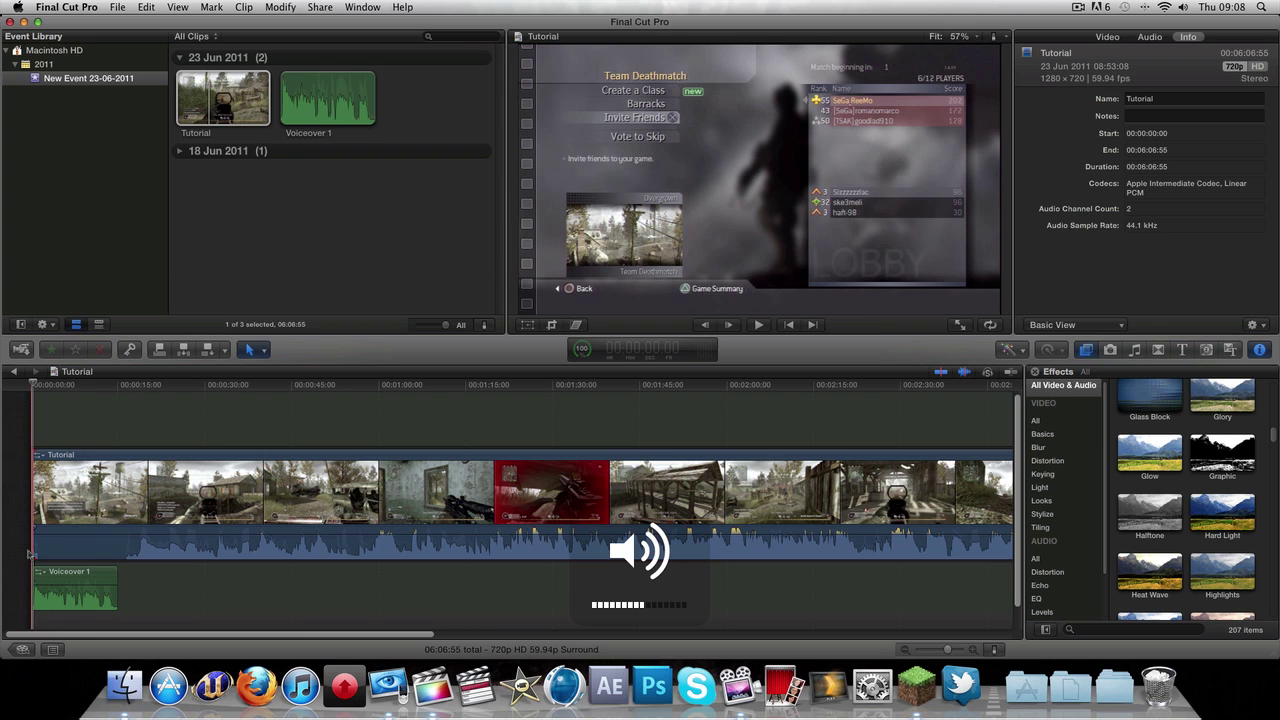
{"action": "key", "text": "space"}
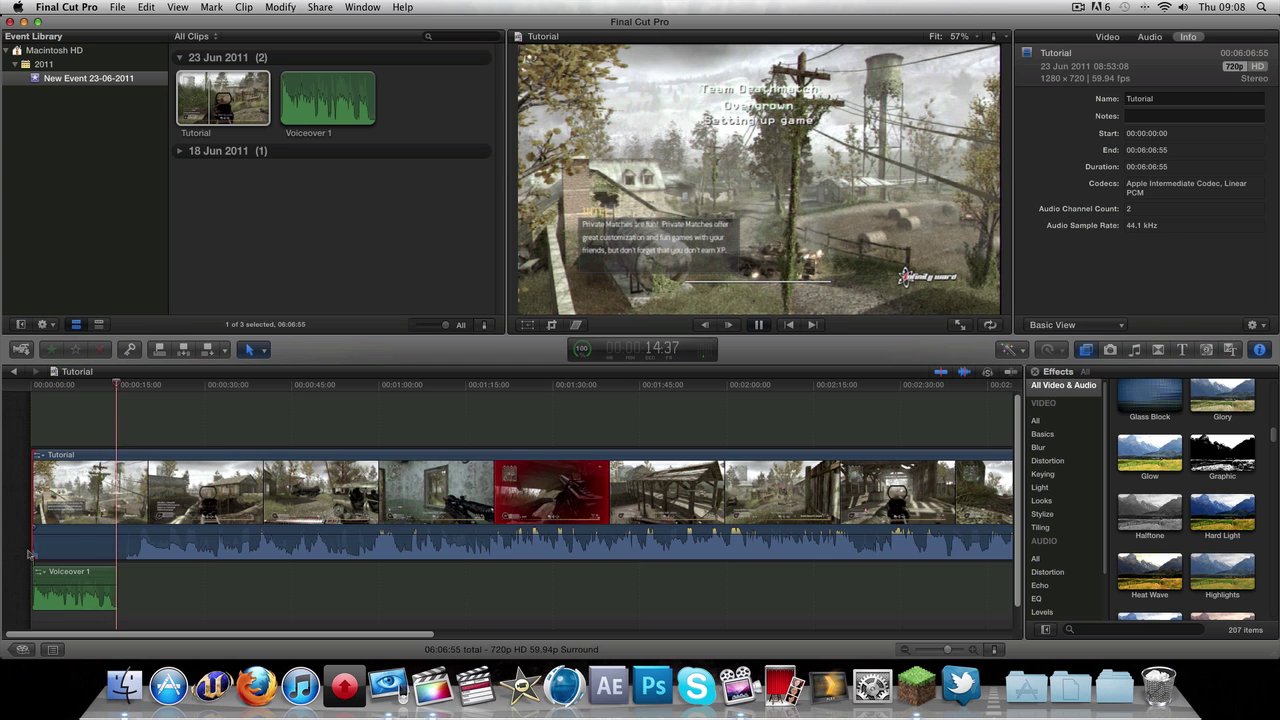
{"action": "key", "text": "space"}
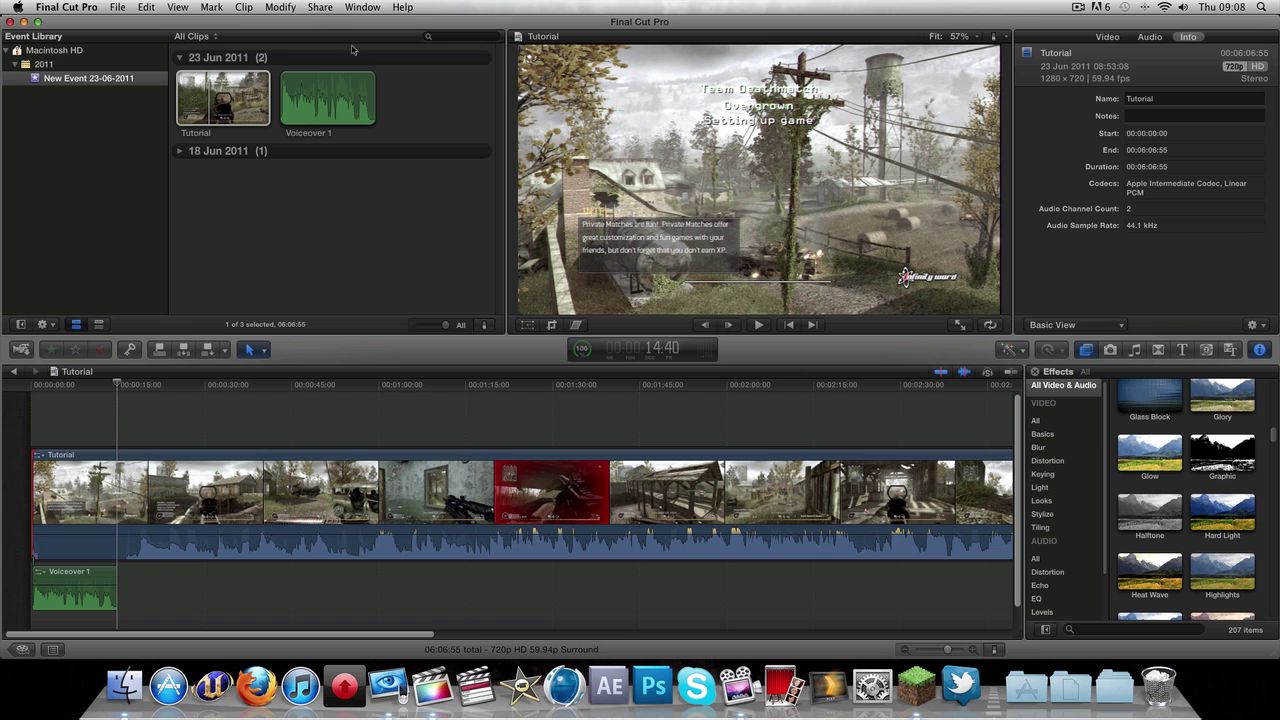
{"action": "left_click", "coordinate": [318, 8]}
Dismiss the stray Modify menu without choosing any command.
{"action": "mouse_move", "coordinate": [280, 8]}
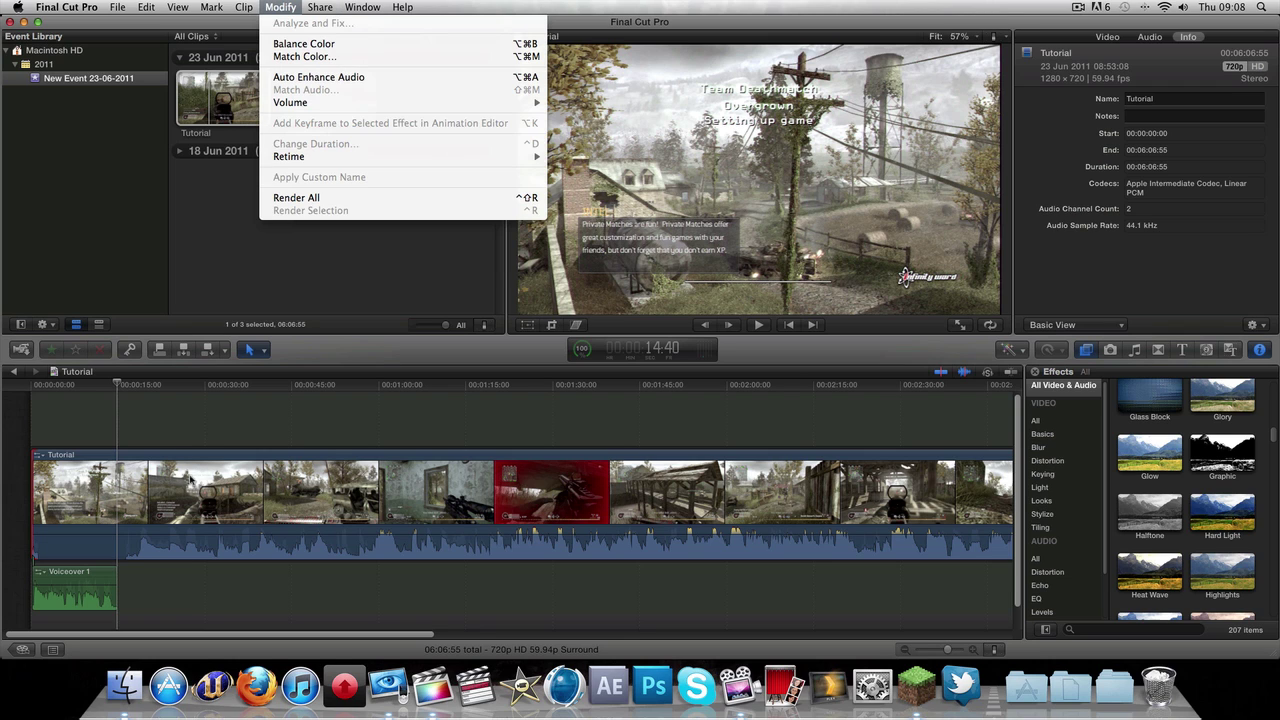
{"action": "key", "text": "Escape"}
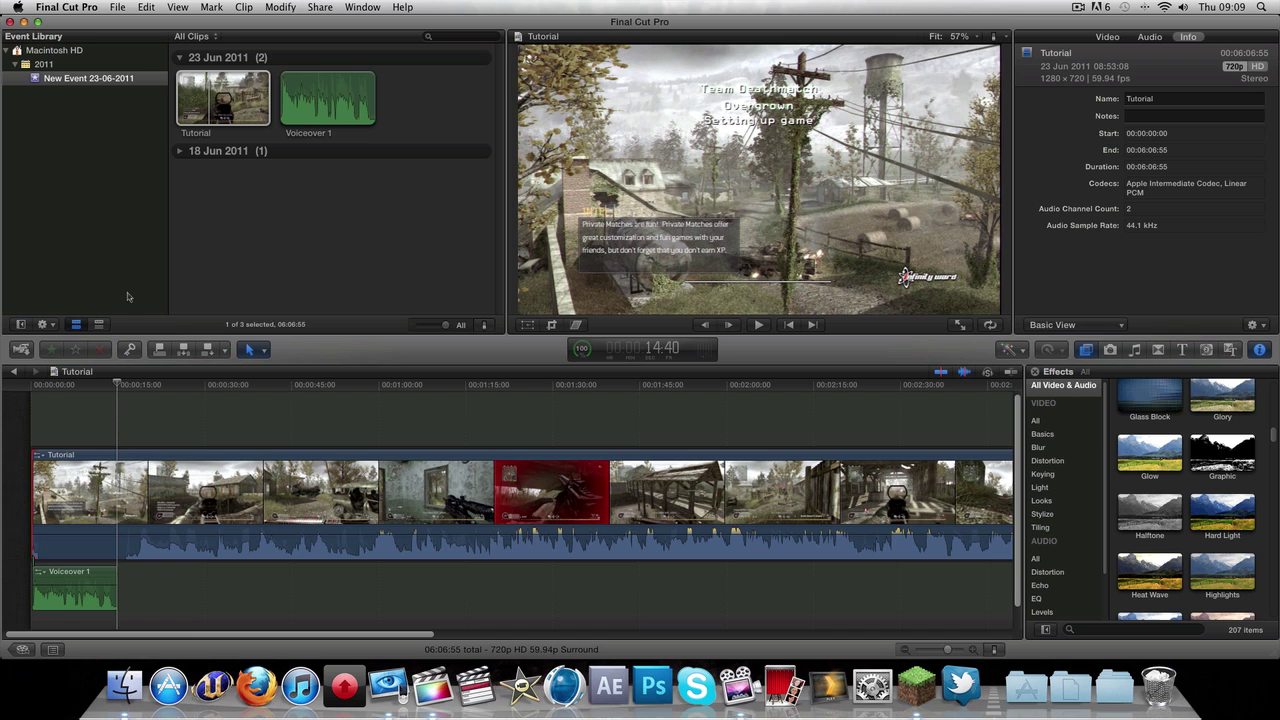
Start a QuickTime movie export of Tutorial from Share, then cancel it without exporting.
{"action": "left_click", "coordinate": [320, 10]}
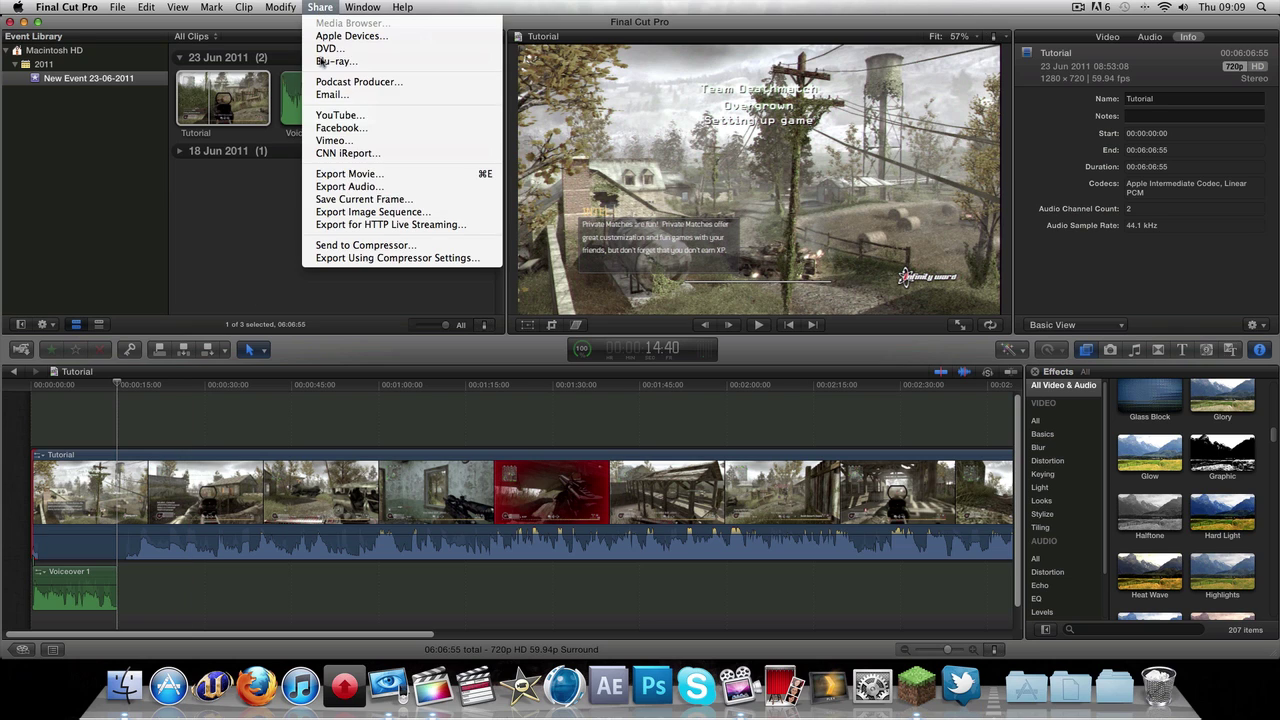
{"action": "left_click", "coordinate": [364, 177]}
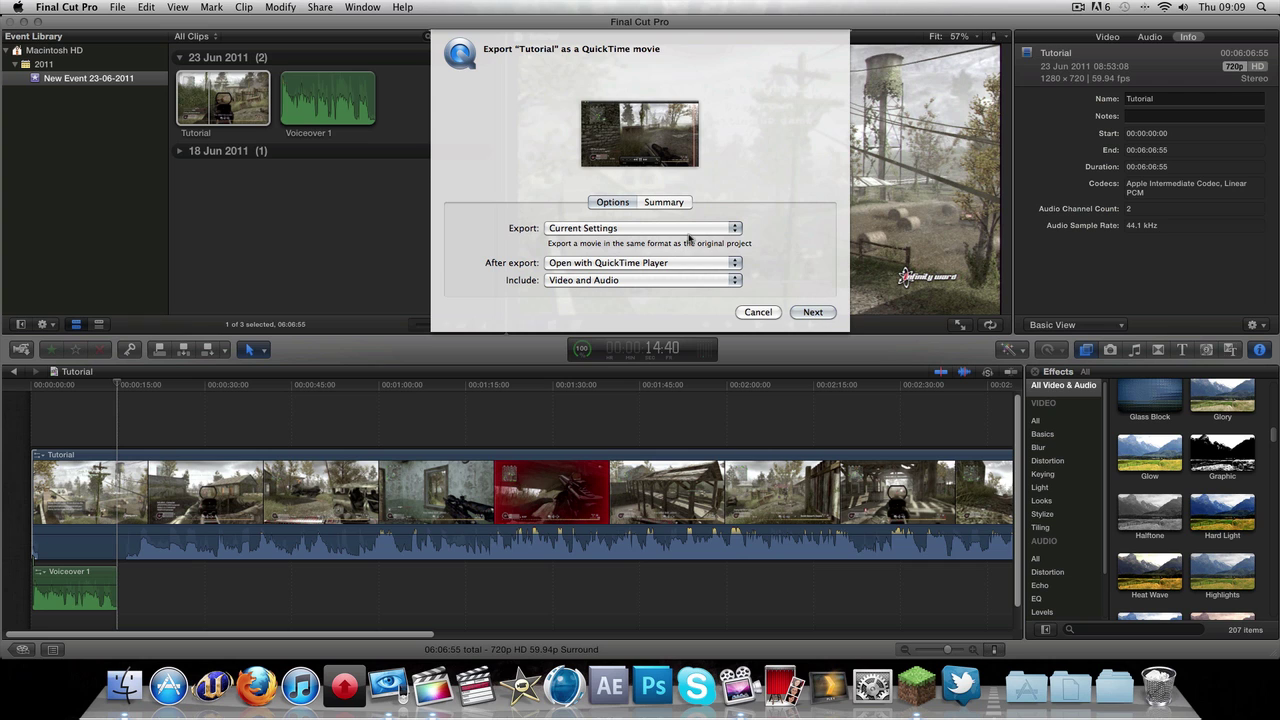
{"action": "left_click", "coordinate": [758, 312]}
Open YouTube publishing for Tutorial and keep Better quality (multi-pass) compression at HD 720p.
{"action": "left_click", "coordinate": [319, 8]}
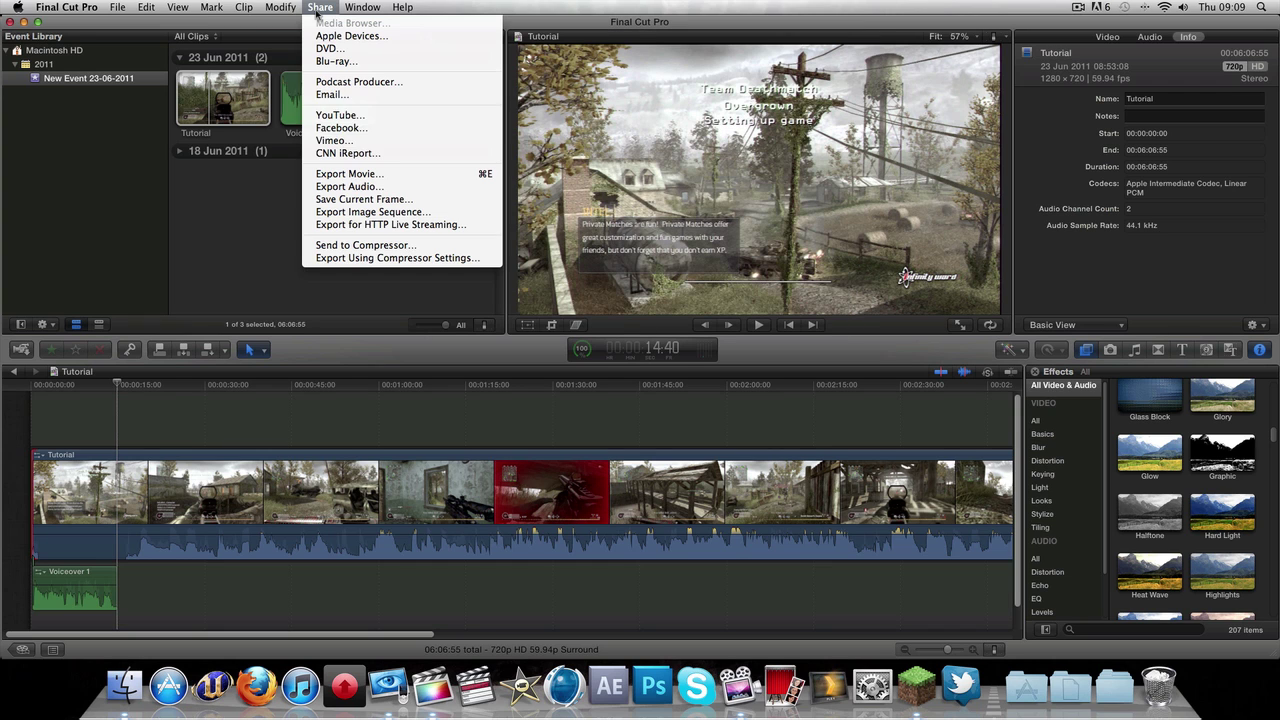
{"action": "left_click", "coordinate": [348, 121]}
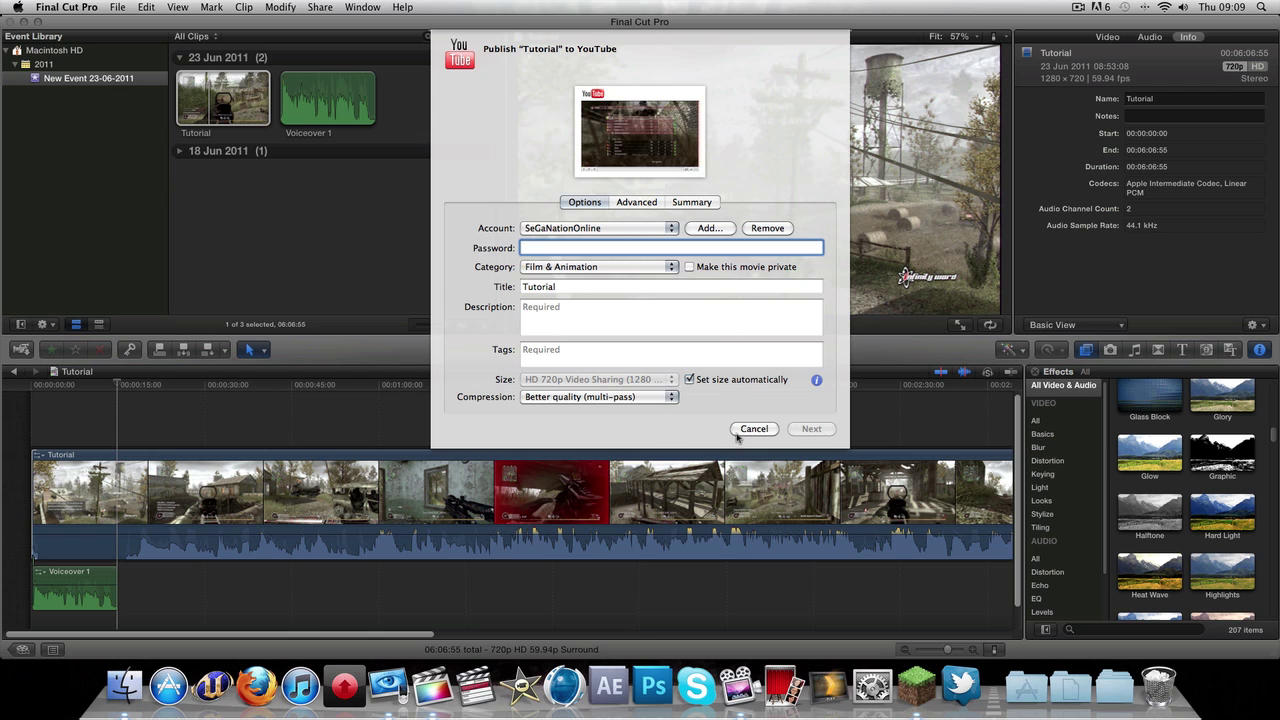
{"action": "left_click", "coordinate": [608, 398]}
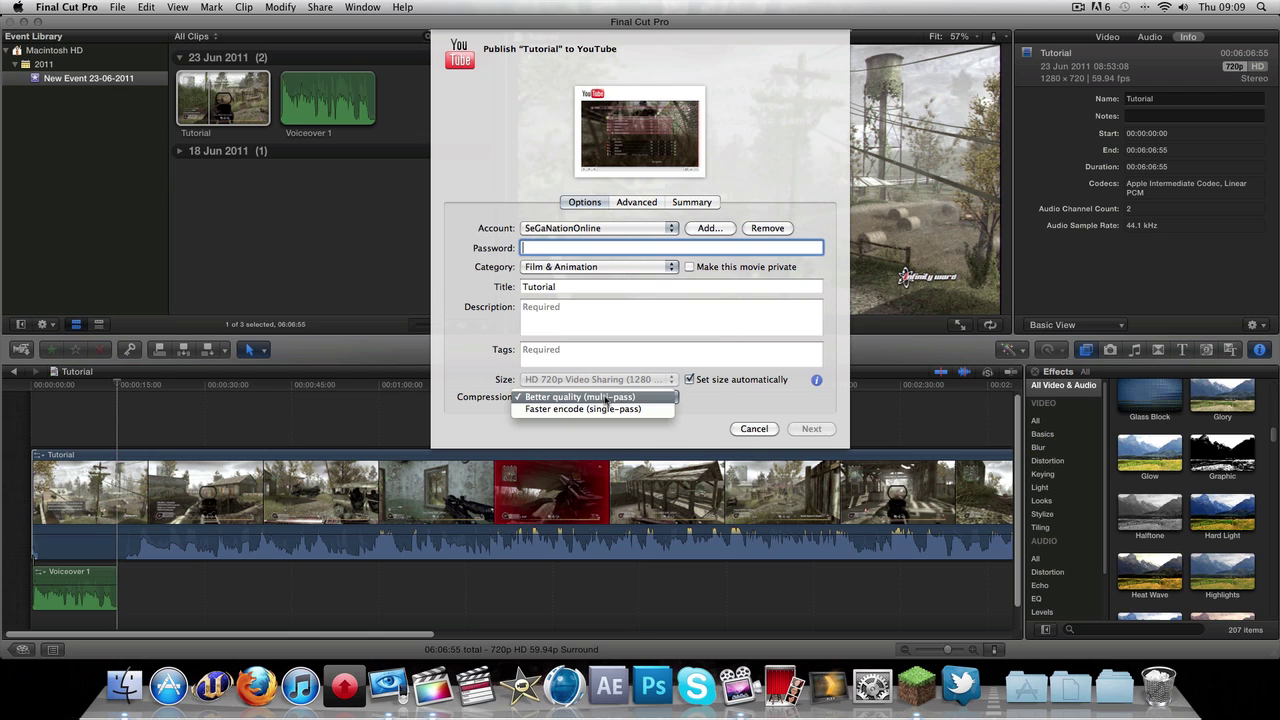
{"action": "left_click", "coordinate": [612, 397]}
{"action": "left_click", "coordinate": [642, 398]}
{"action": "left_click", "coordinate": [638, 397]}
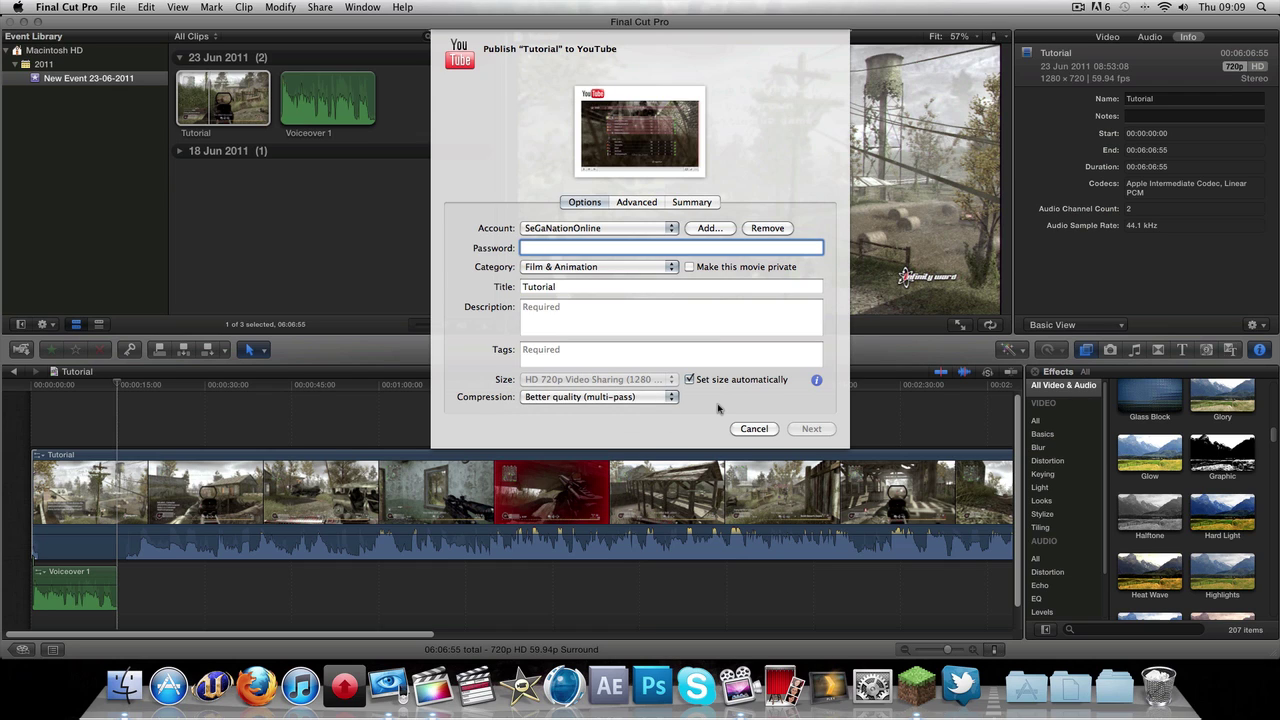